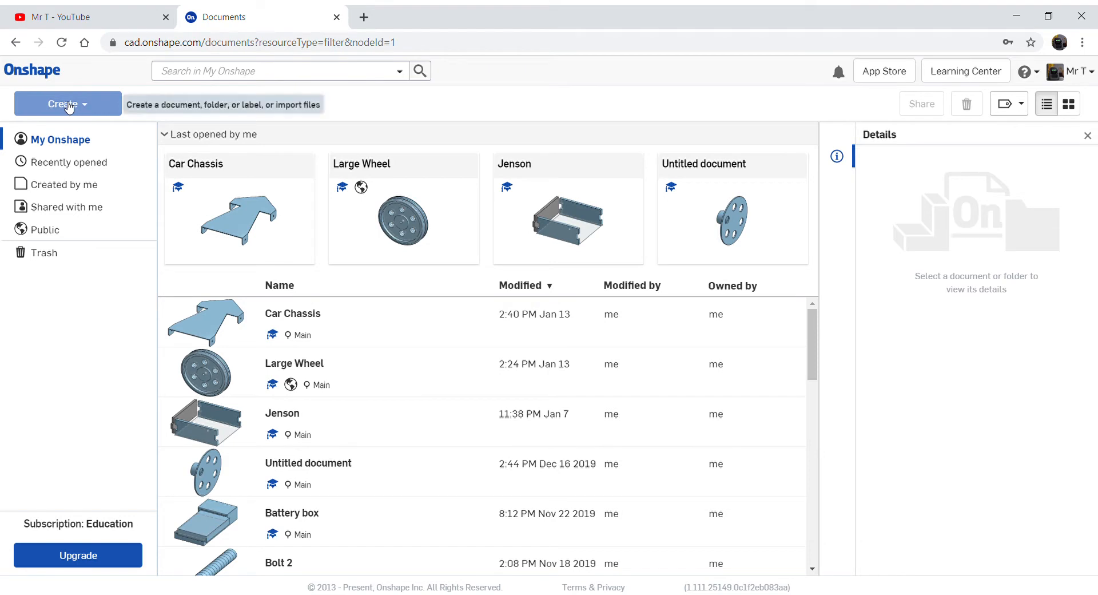
# Create a new document named Cube.
pyautogui.click(69, 108)
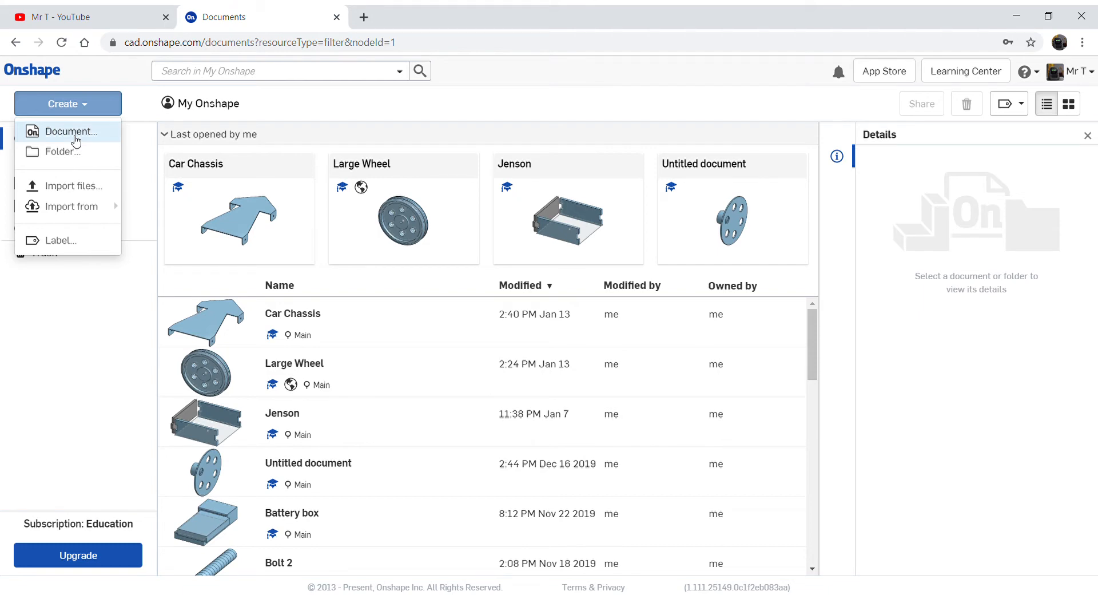
pyautogui.click(76, 141)
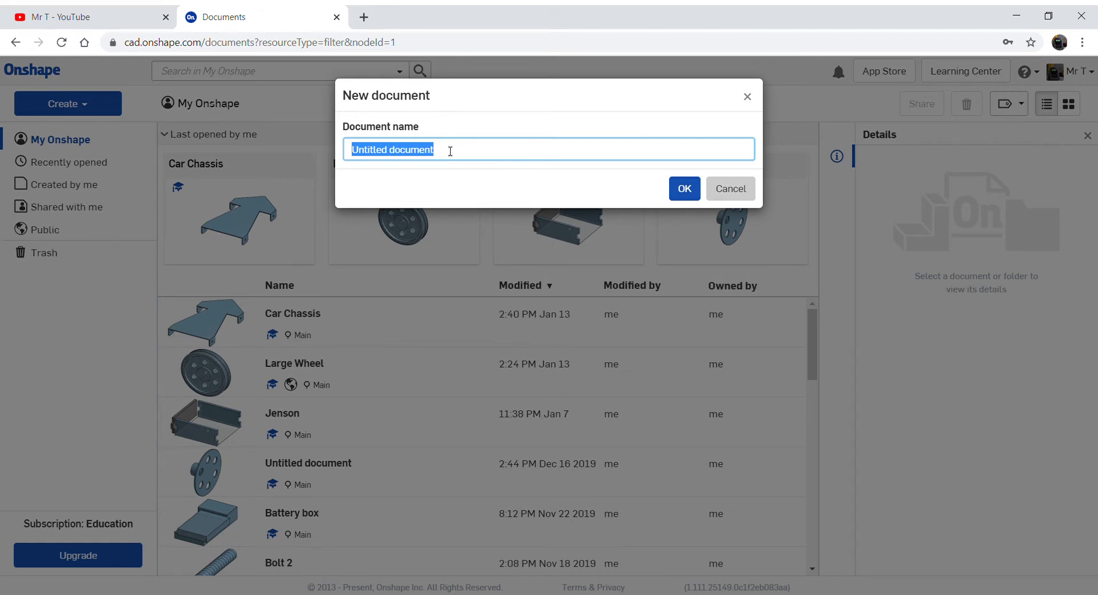
pyautogui.press('BackSpace')
pyautogui.write('Cube')
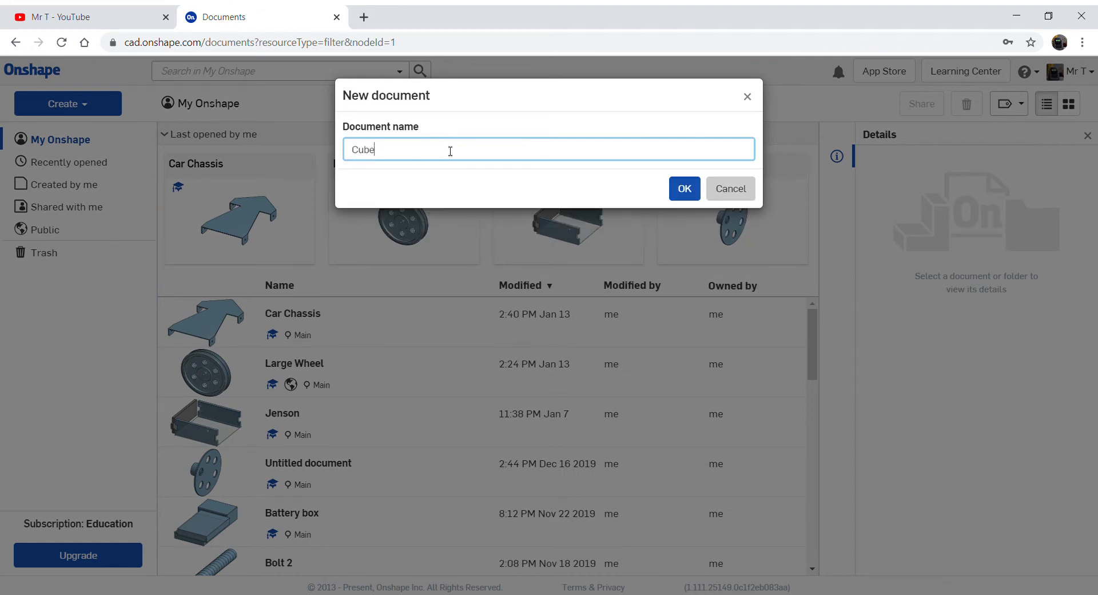
pyautogui.click(688, 193)
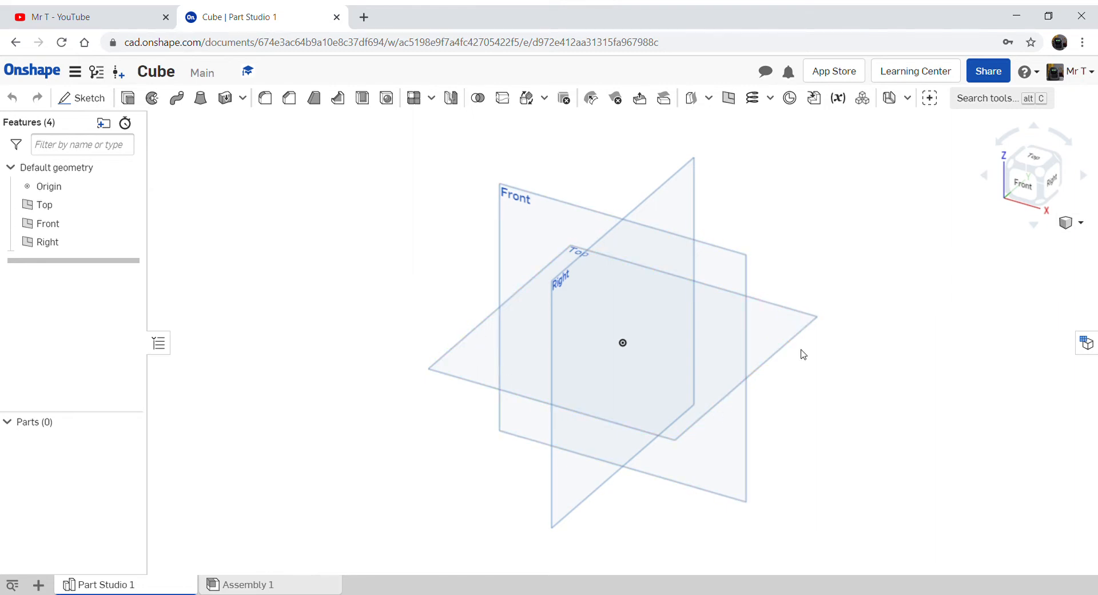
pyautogui.click(1027, 188)
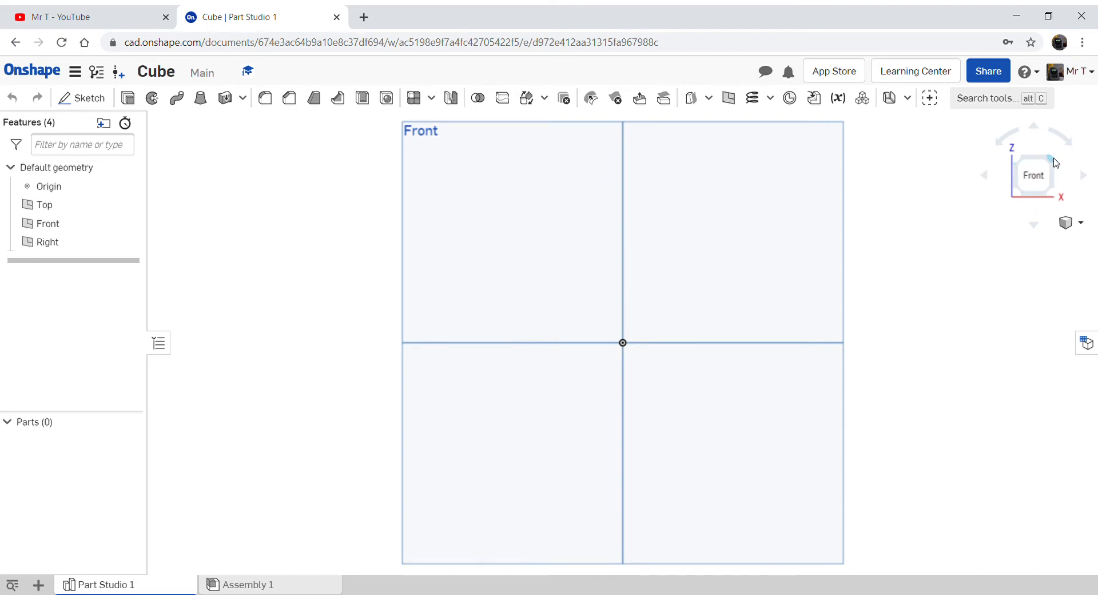
pyautogui.click(1056, 163)
pyautogui.click(1039, 161)
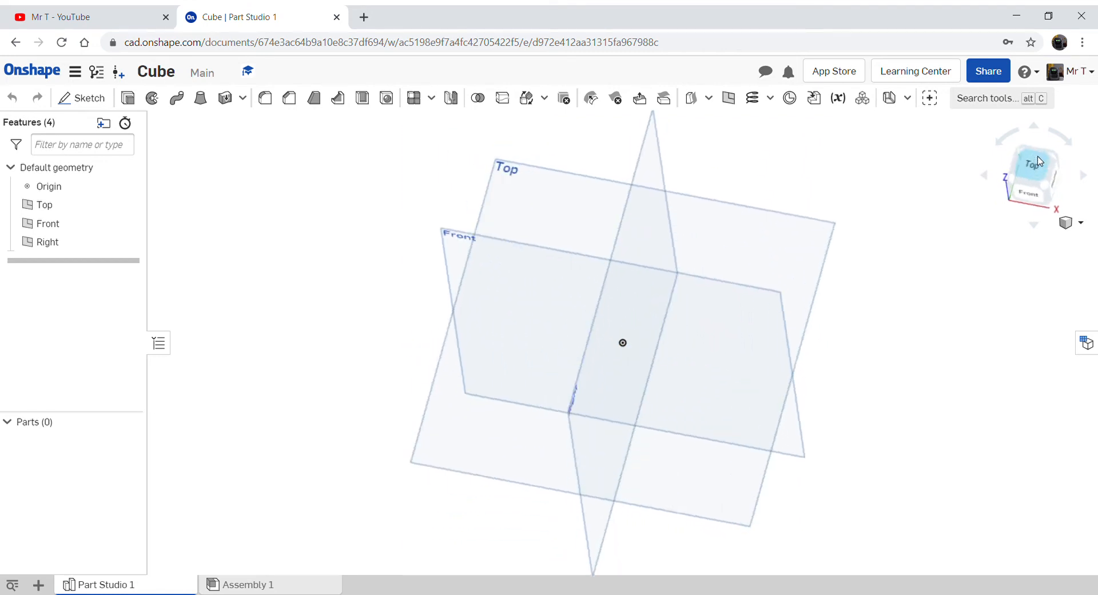
pyautogui.click(1017, 198)
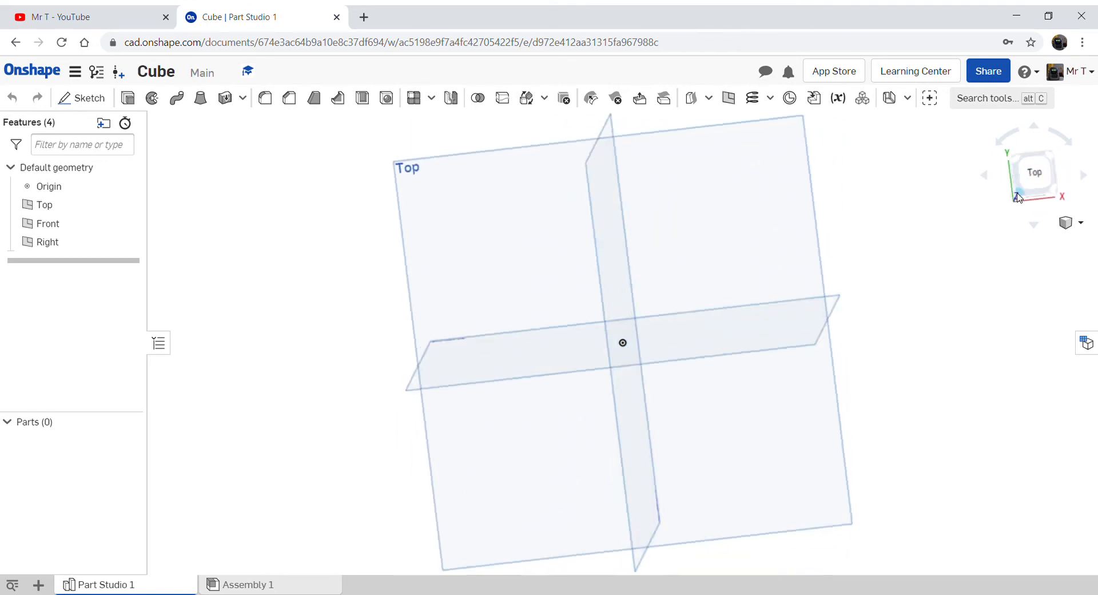
pyautogui.click(1058, 184)
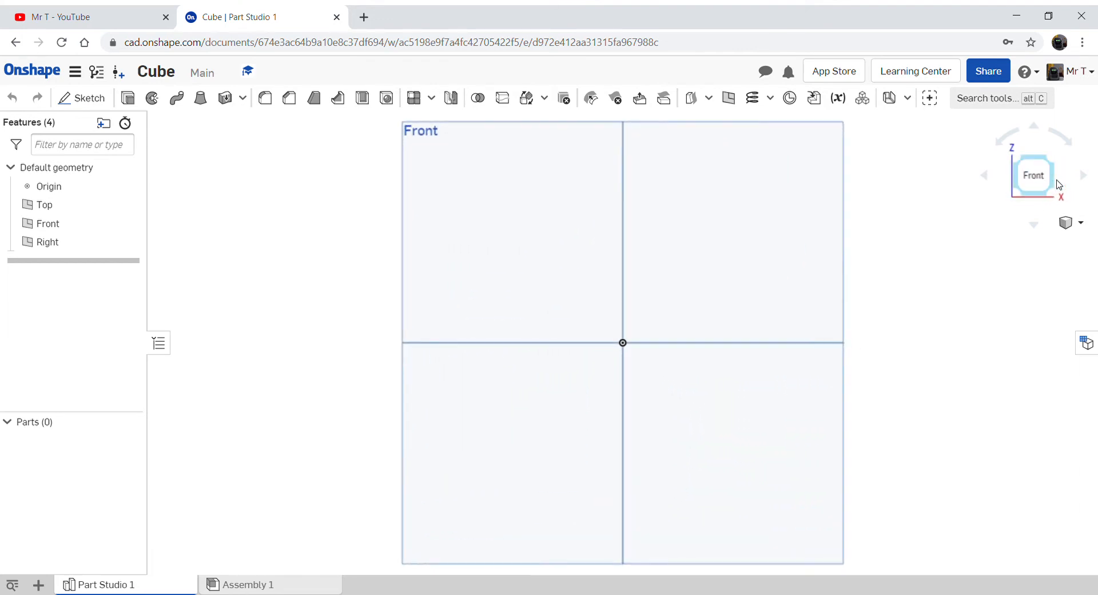
pyautogui.click(1051, 167)
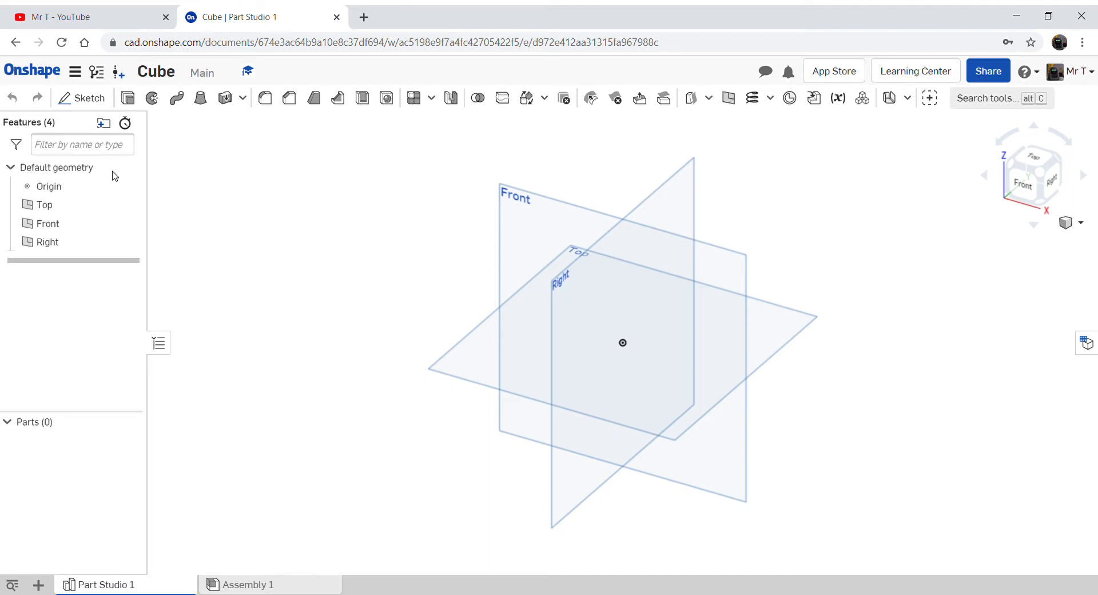
# Start a sketch on the Top plane and draw a center point rectangle about 60 by 58 mm centred on the origin.
pyautogui.click(89, 102)
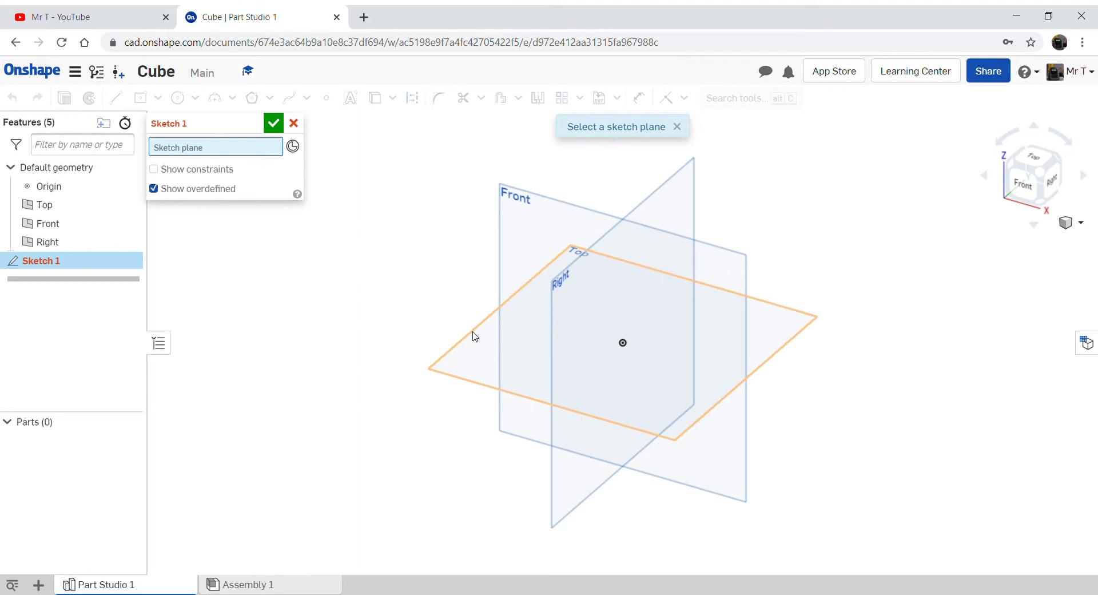
pyautogui.click(472, 335)
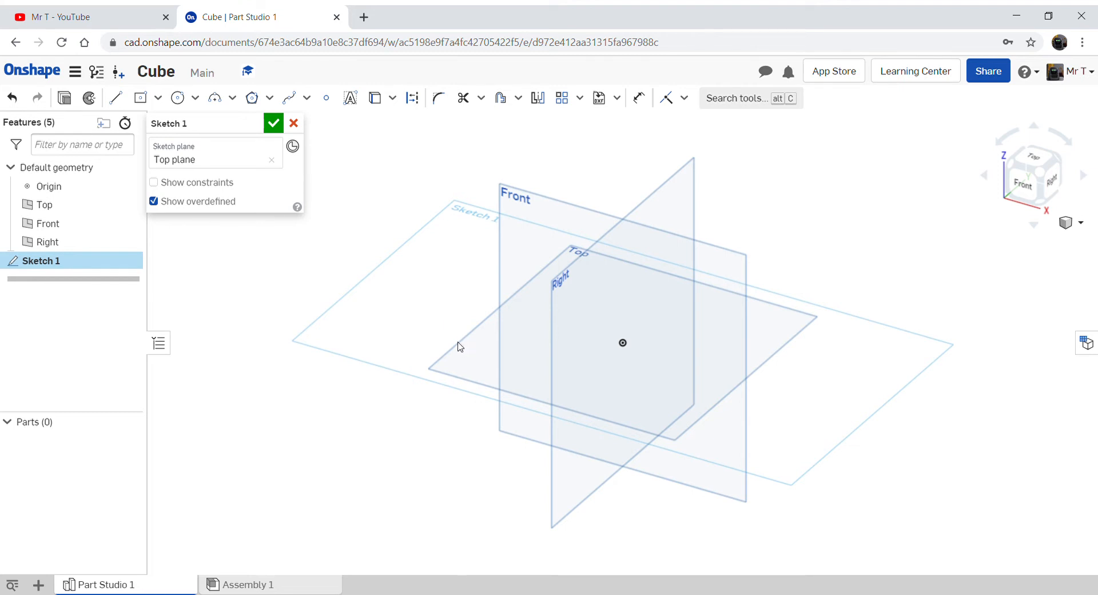
pyautogui.press('n')
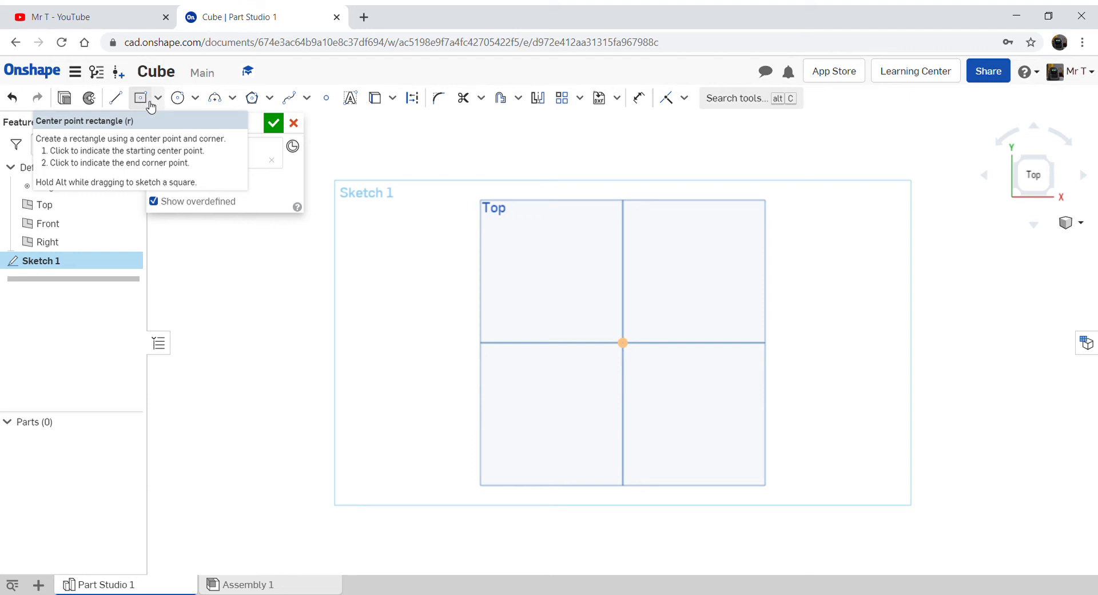
pyautogui.click(158, 98)
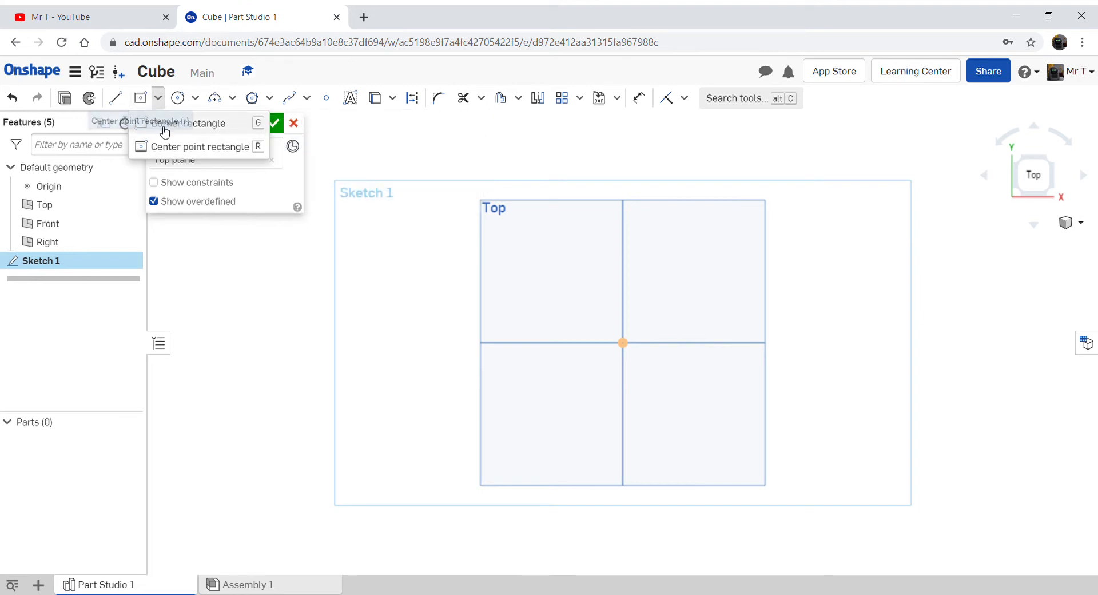
pyautogui.click(179, 150)
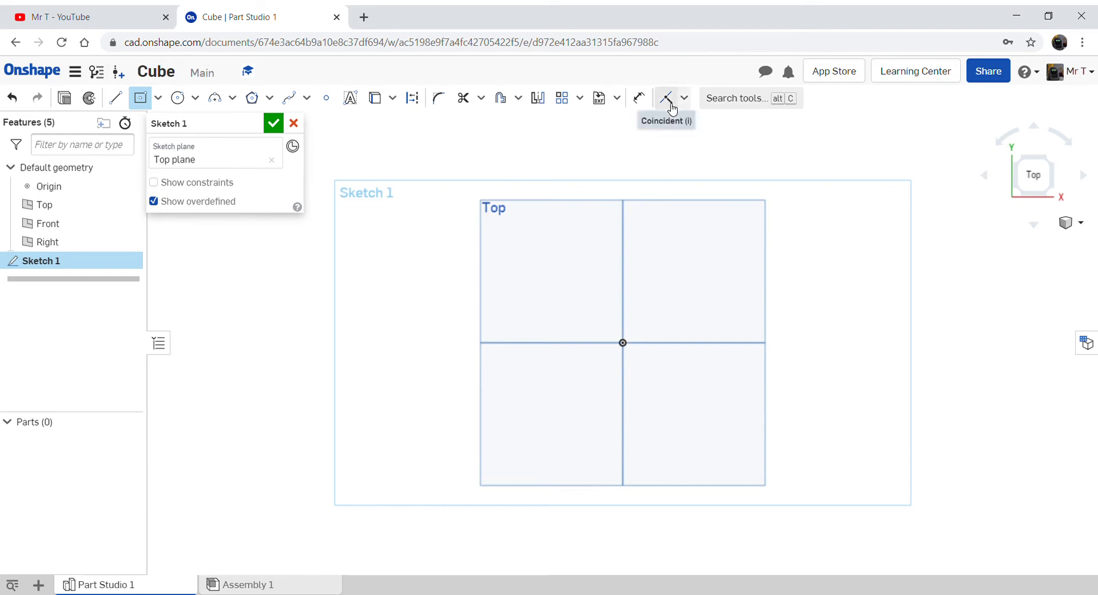
pyautogui.click(672, 109)
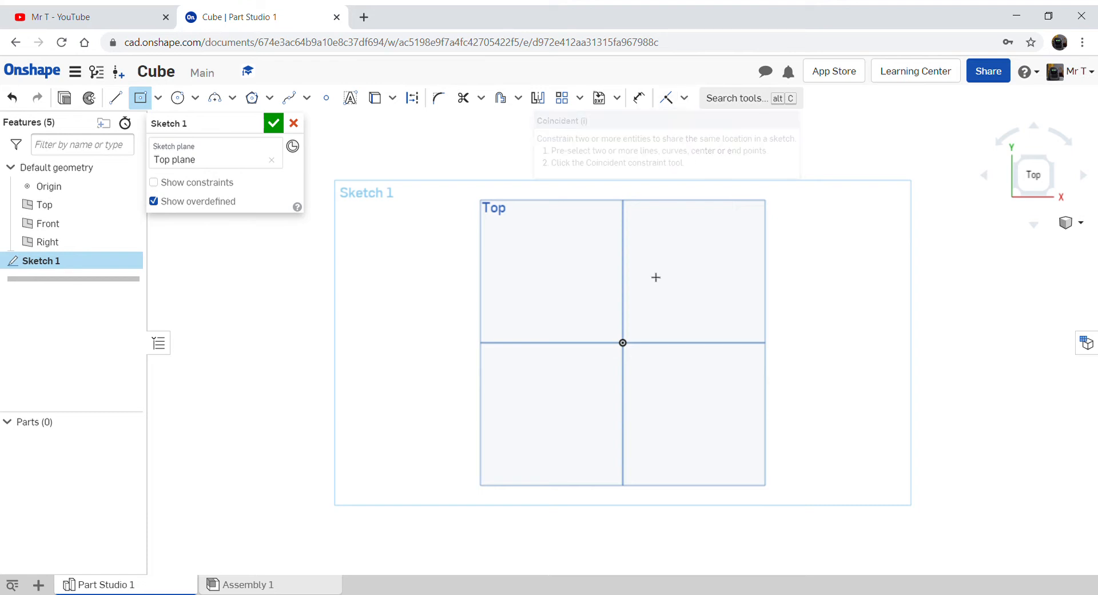
pyautogui.click(627, 346)
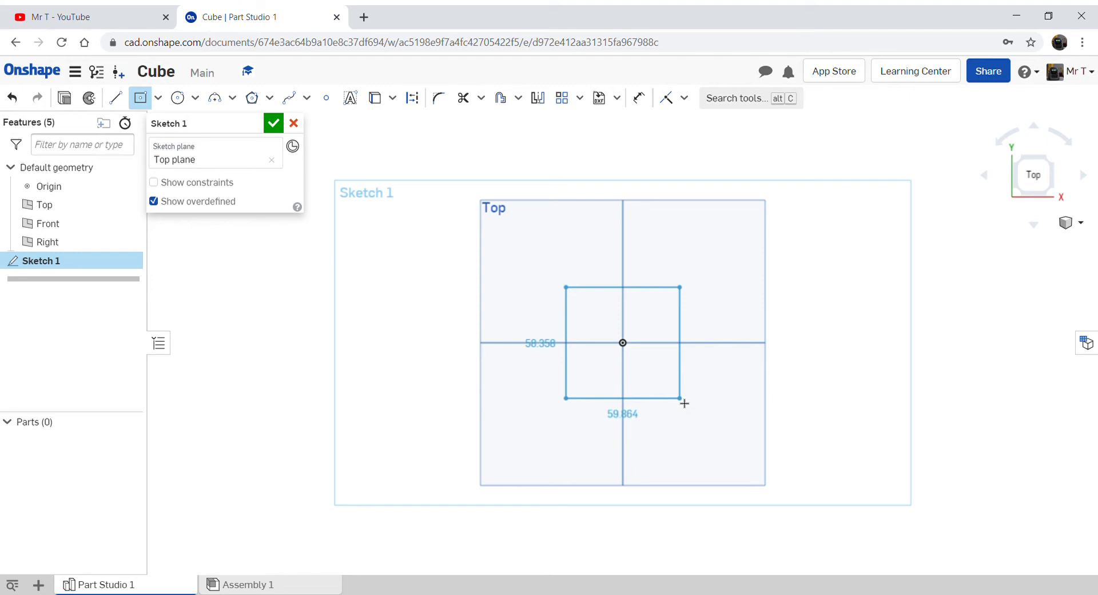
pyautogui.click(684, 403)
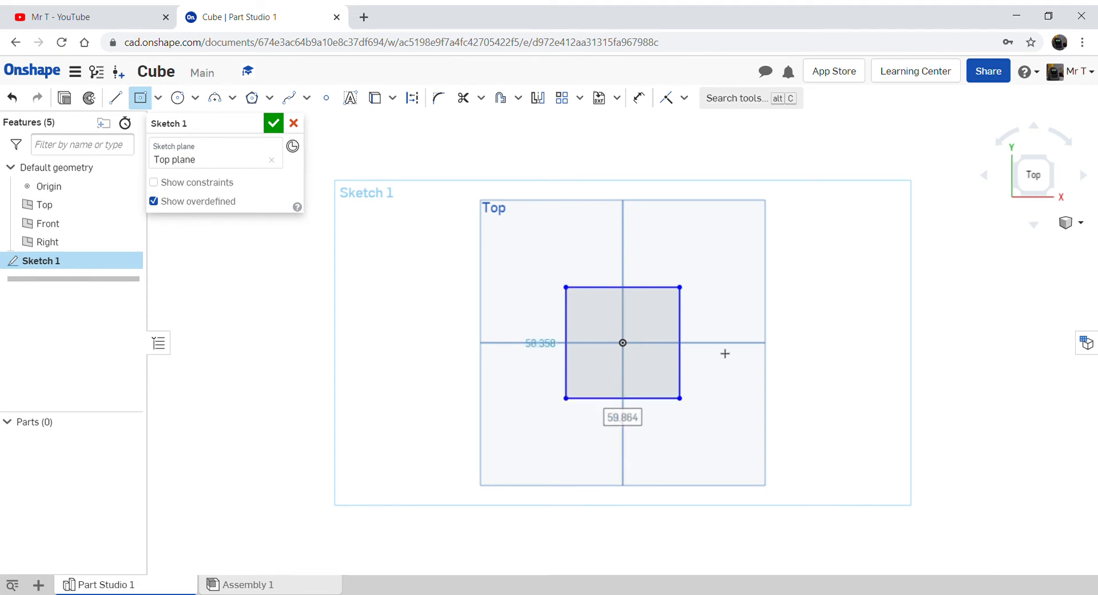
# Dimension the rectangle's height and width to 60 mm each and finish the sketch.
pyautogui.press('d')
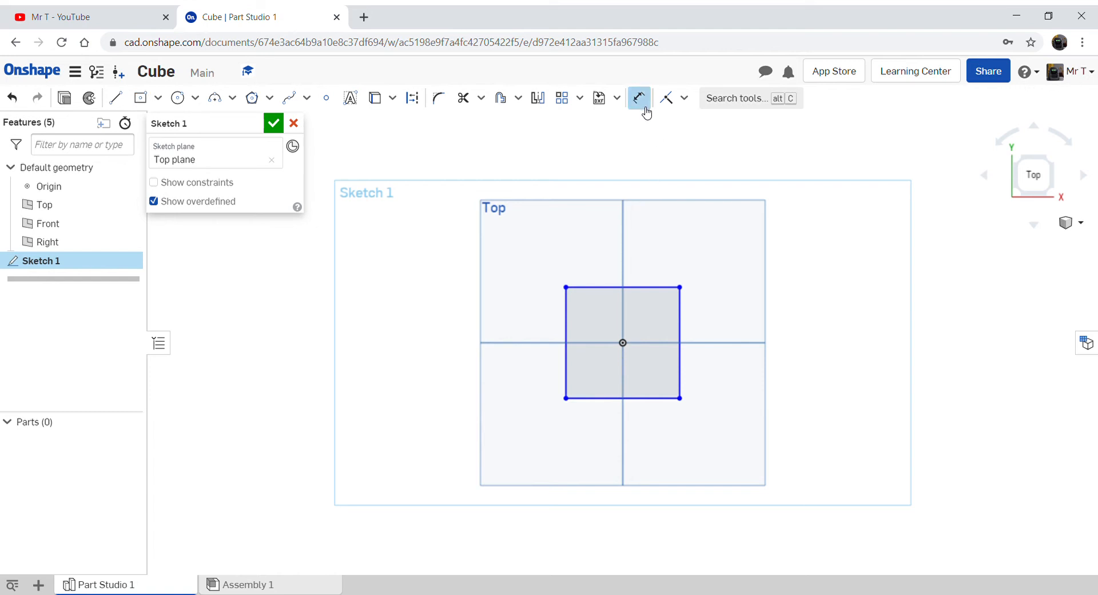
pyautogui.click(684, 330)
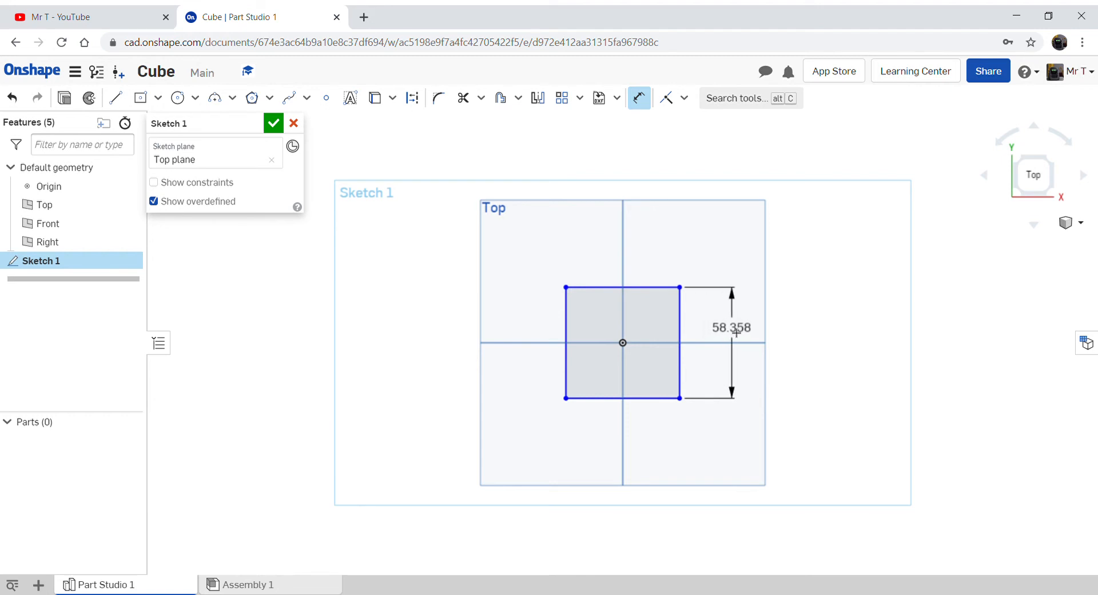
pyautogui.click(731, 330)
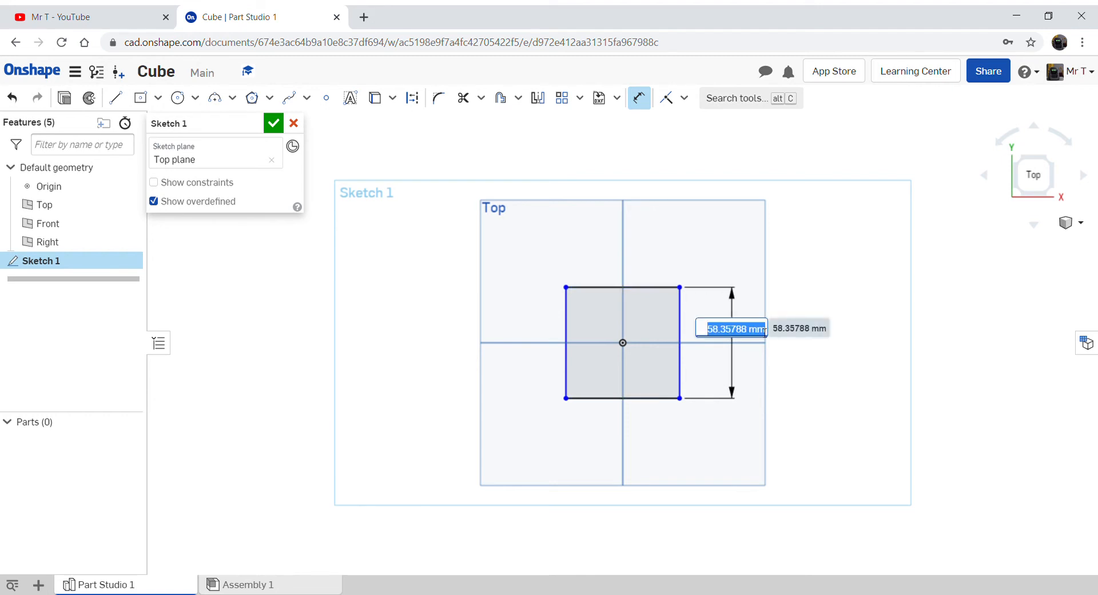
pyautogui.write('60')
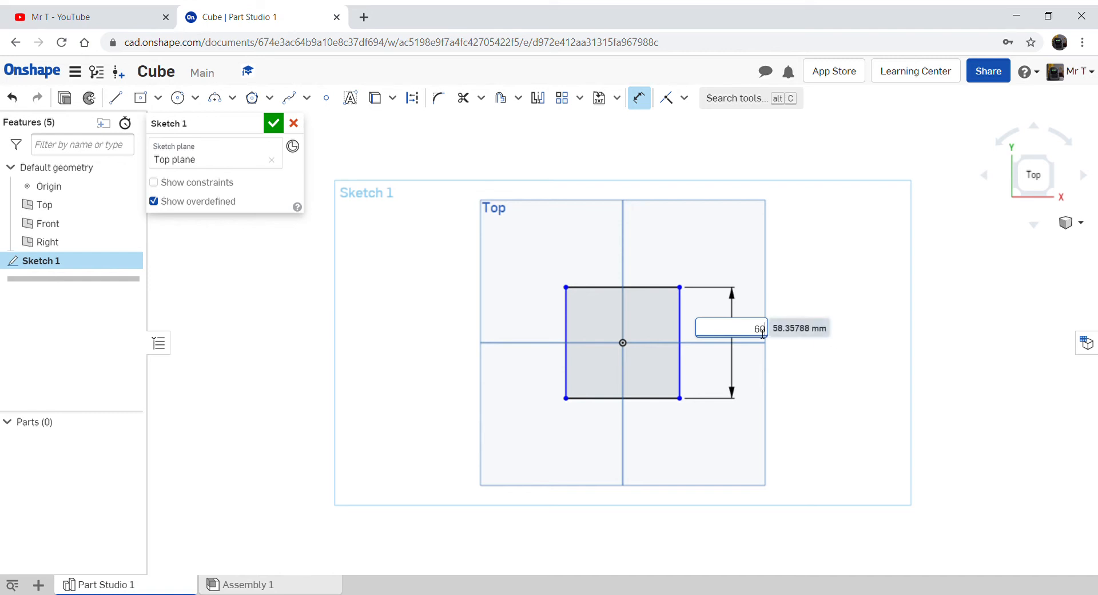
pyautogui.press('Return')
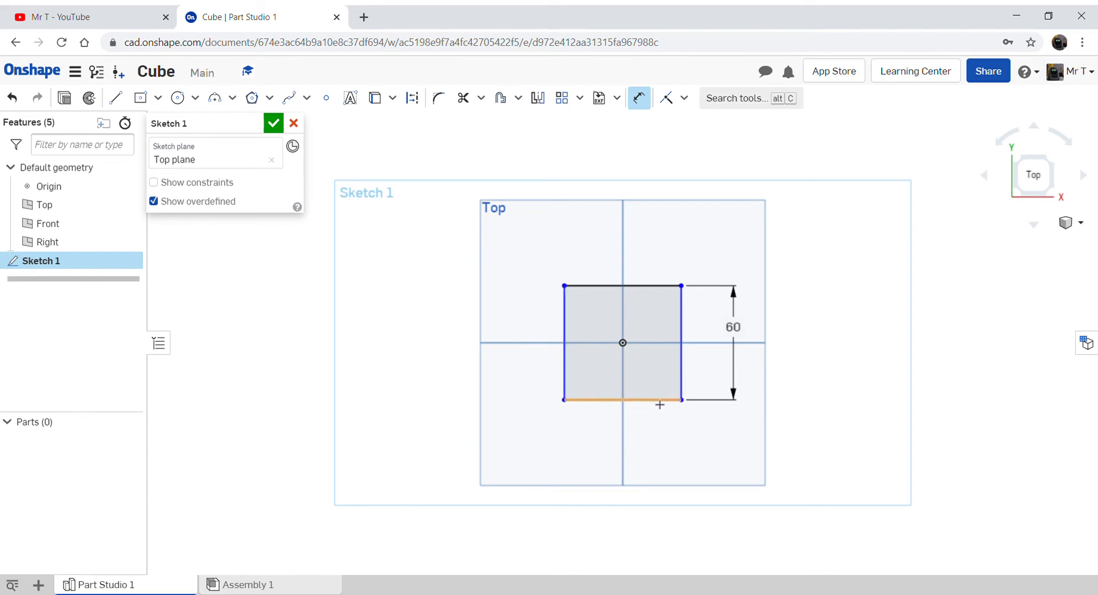
pyautogui.click(660, 404)
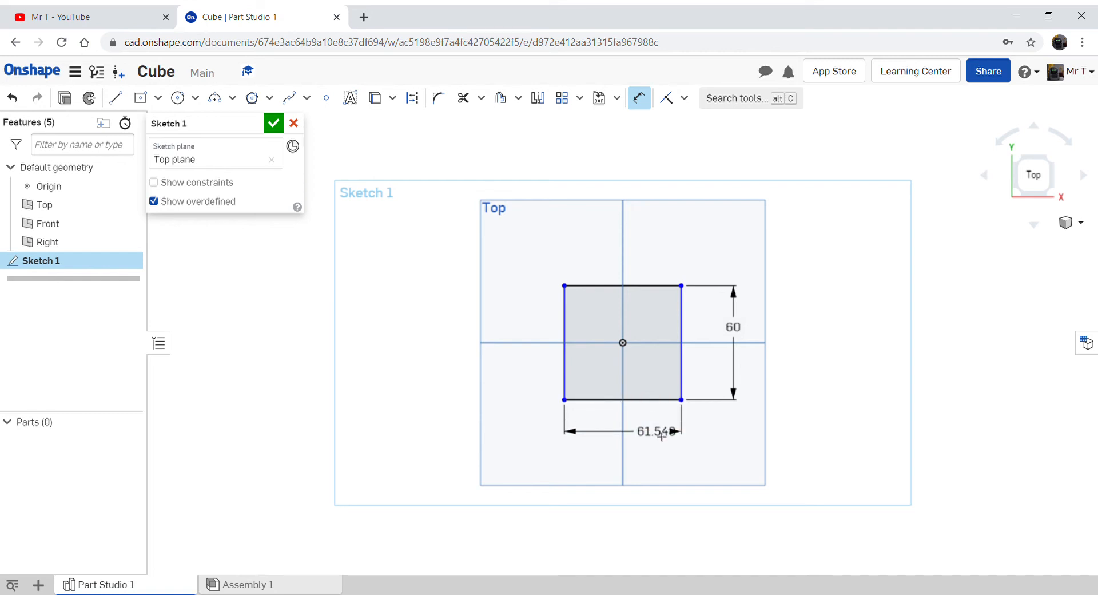
pyautogui.click(661, 435)
pyautogui.write('6')
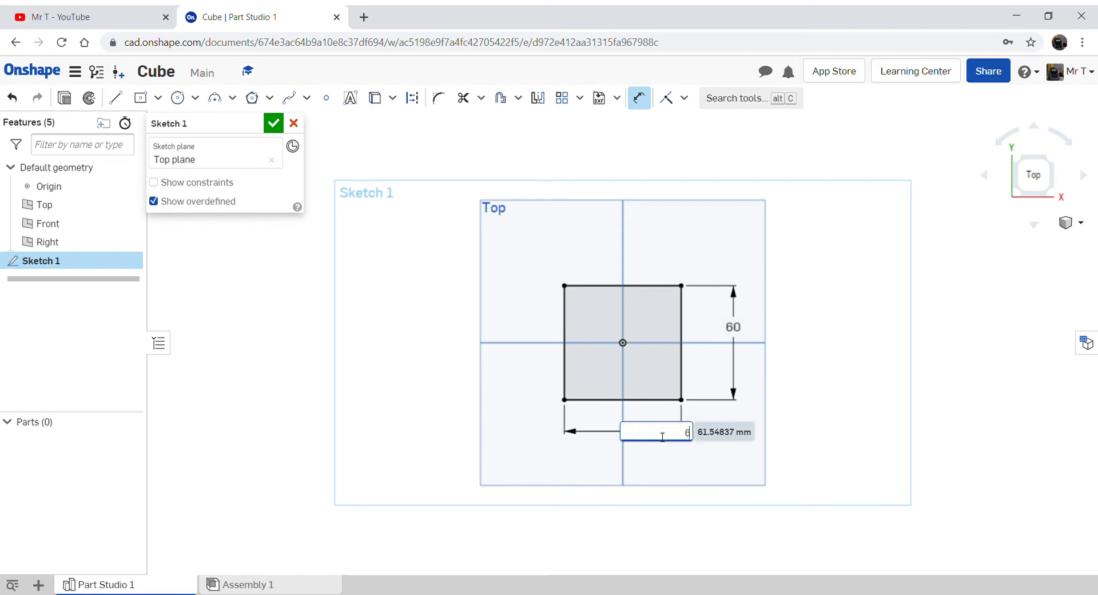
pyautogui.write('0')
pyautogui.press('Return')
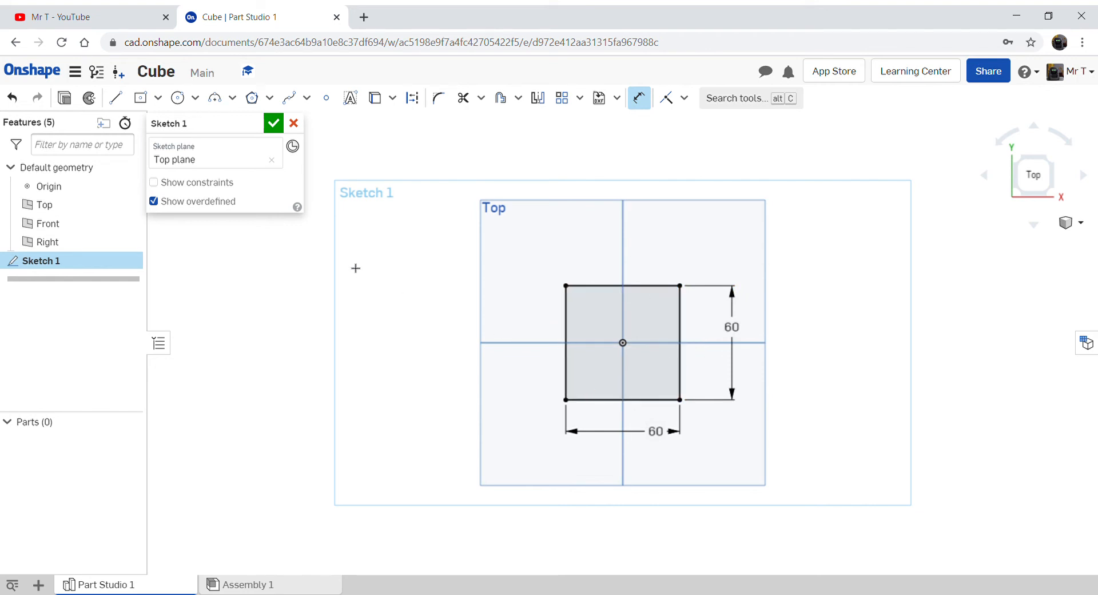
pyautogui.click(274, 124)
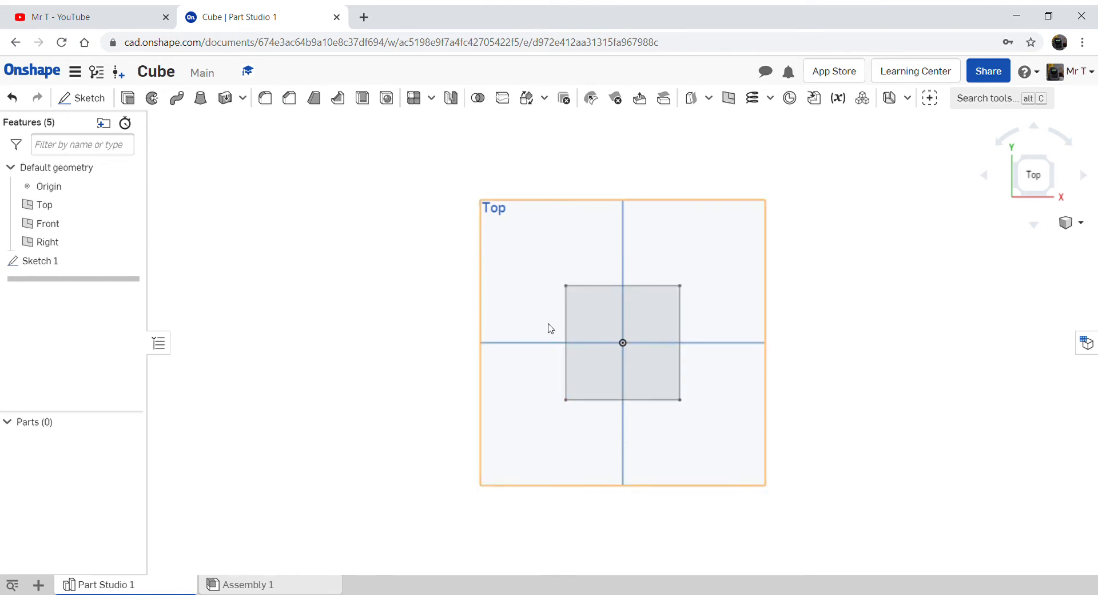
# Extrude the square sketch region as a new solid, symmetric about the sketch plane, with a depth of 60 mm.
pyautogui.click(1054, 164)
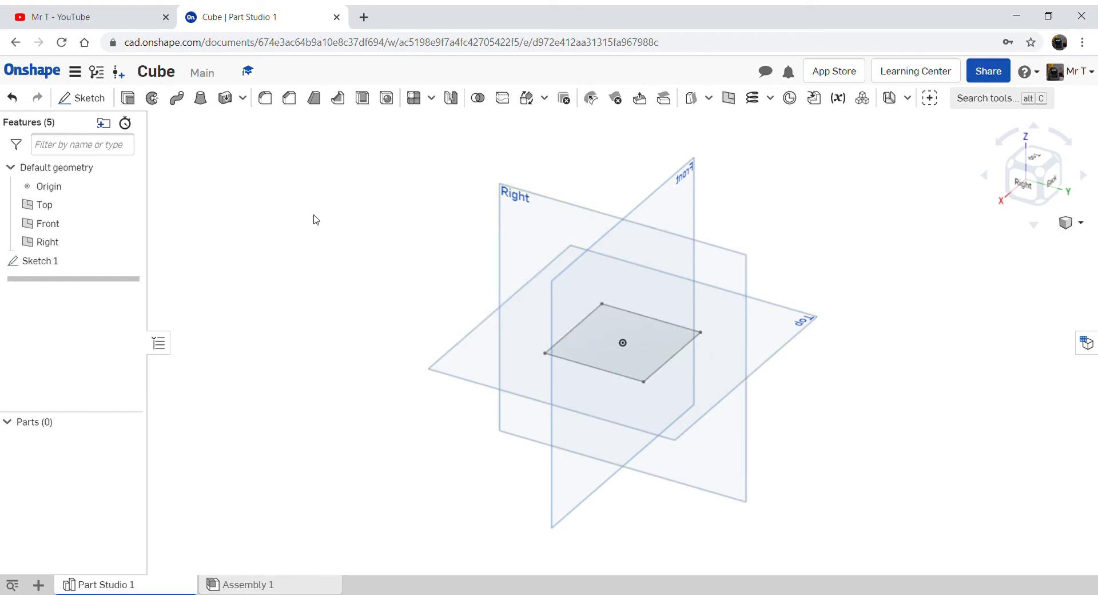
pyautogui.click(129, 100)
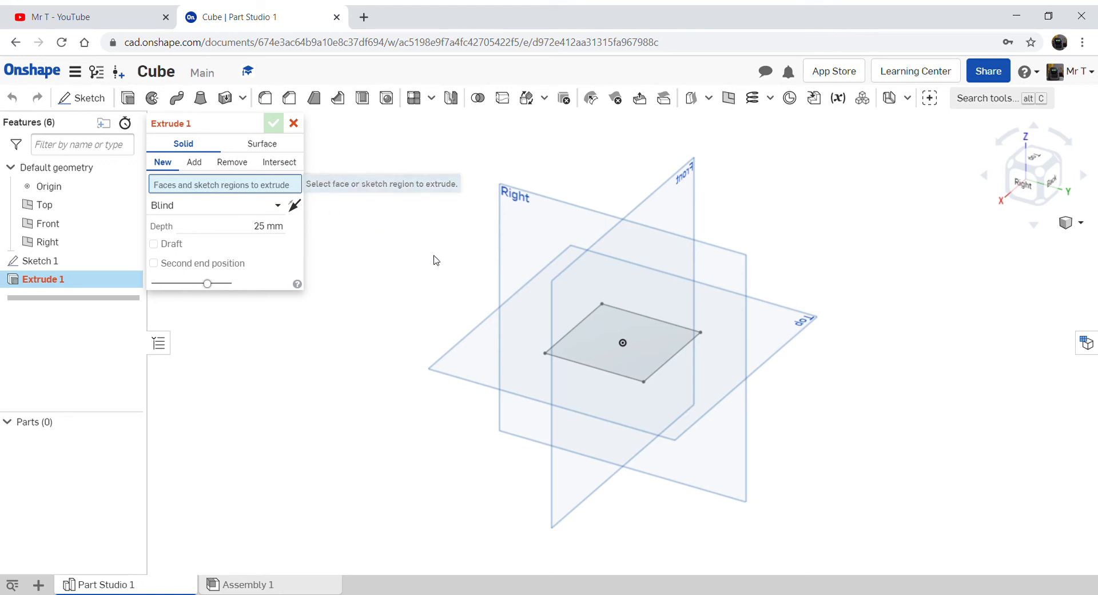
pyautogui.click(601, 372)
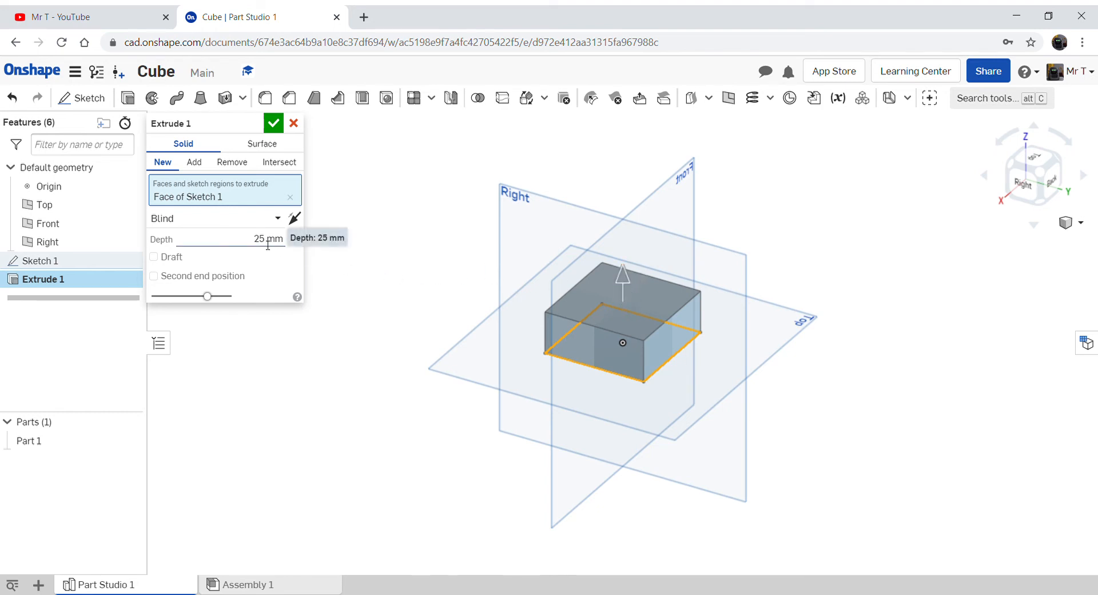
pyautogui.click(623, 279)
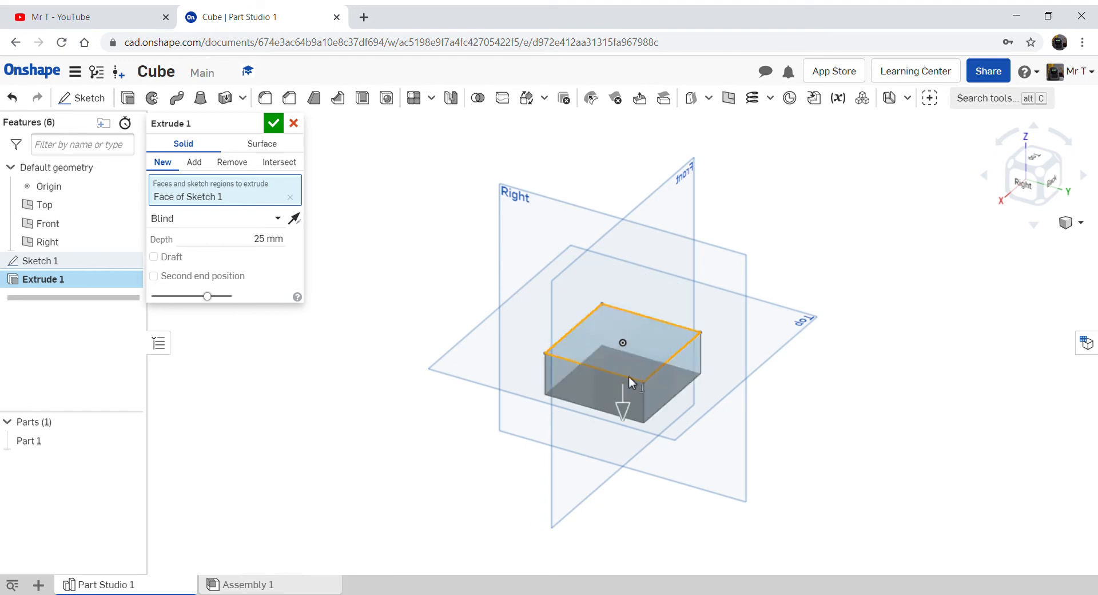
pyautogui.click(626, 409)
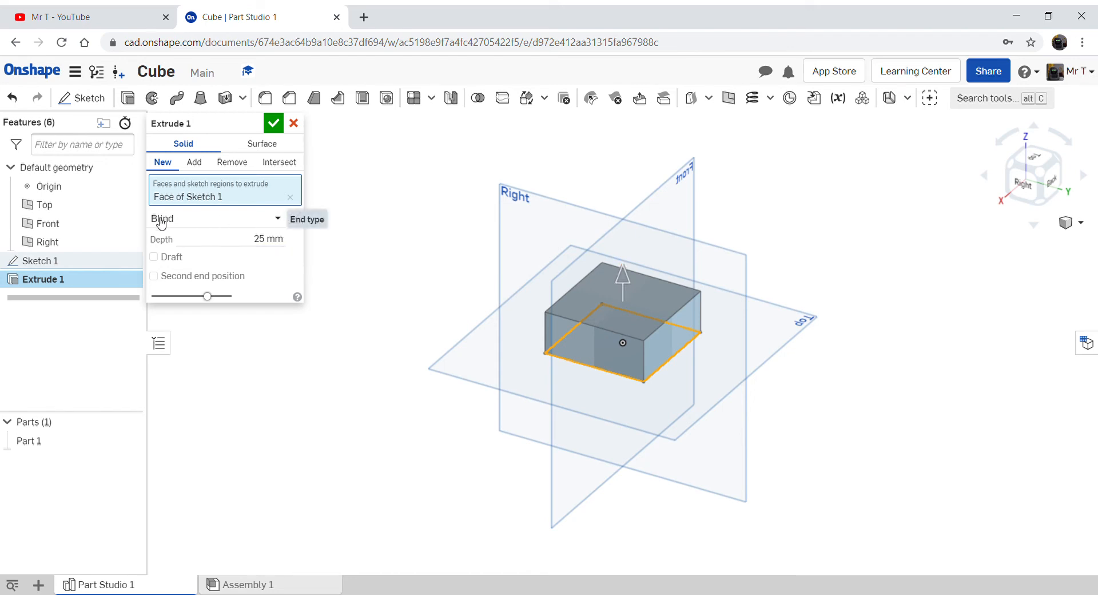
pyautogui.click(275, 219)
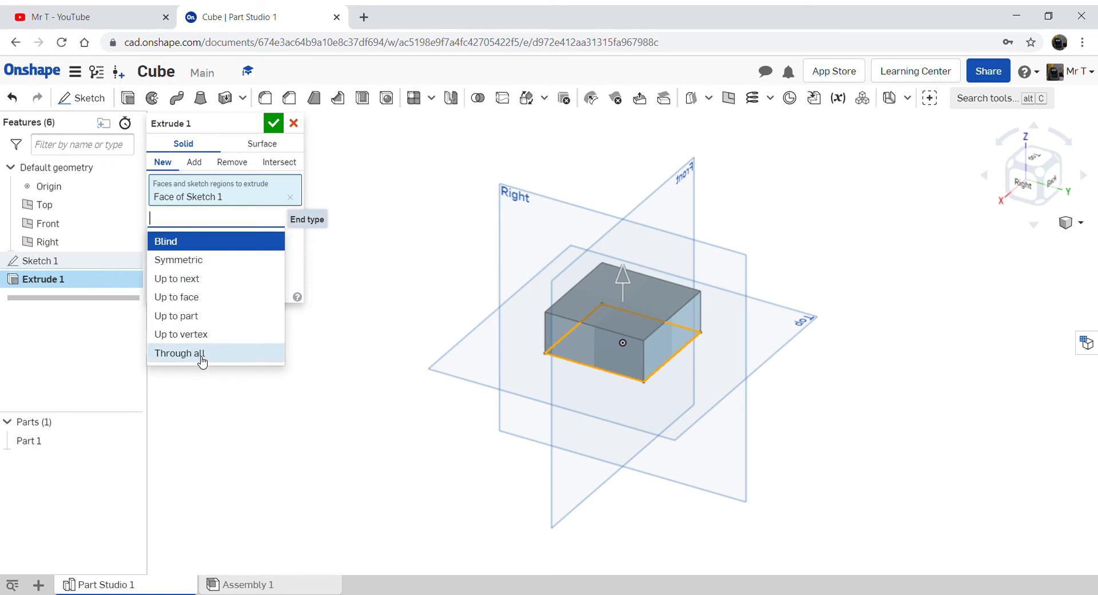
pyautogui.click(205, 265)
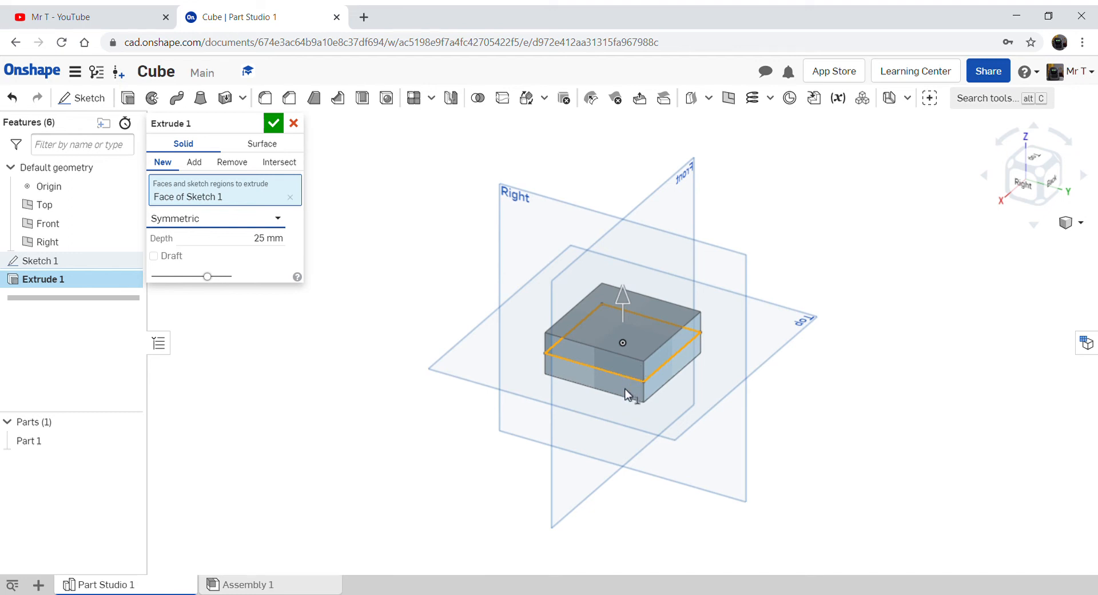
pyautogui.click(268, 245)
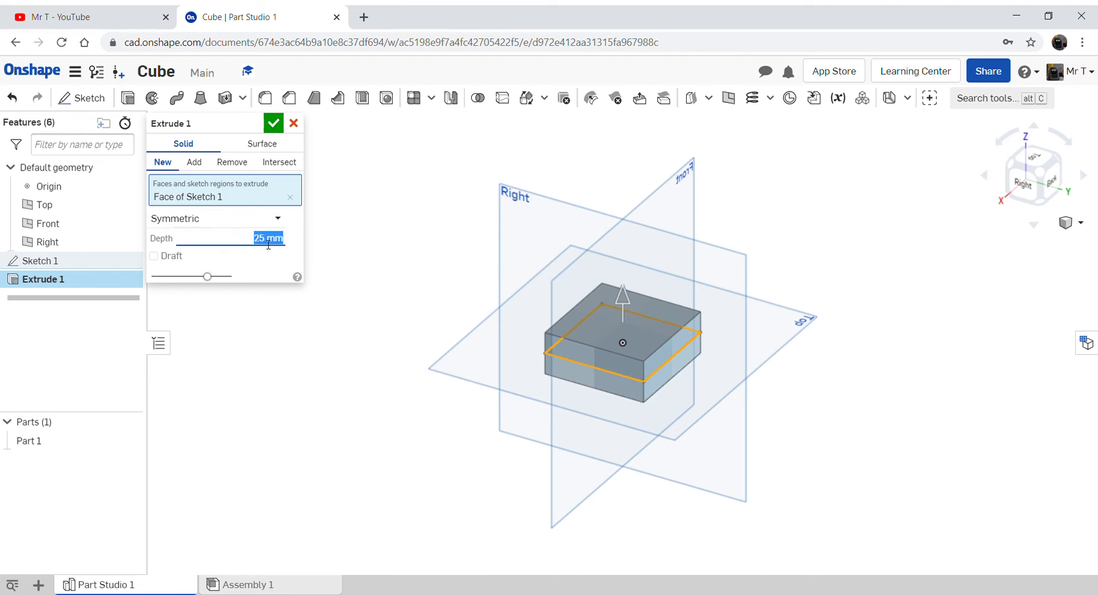
pyautogui.write('60')
pyautogui.press('Return')
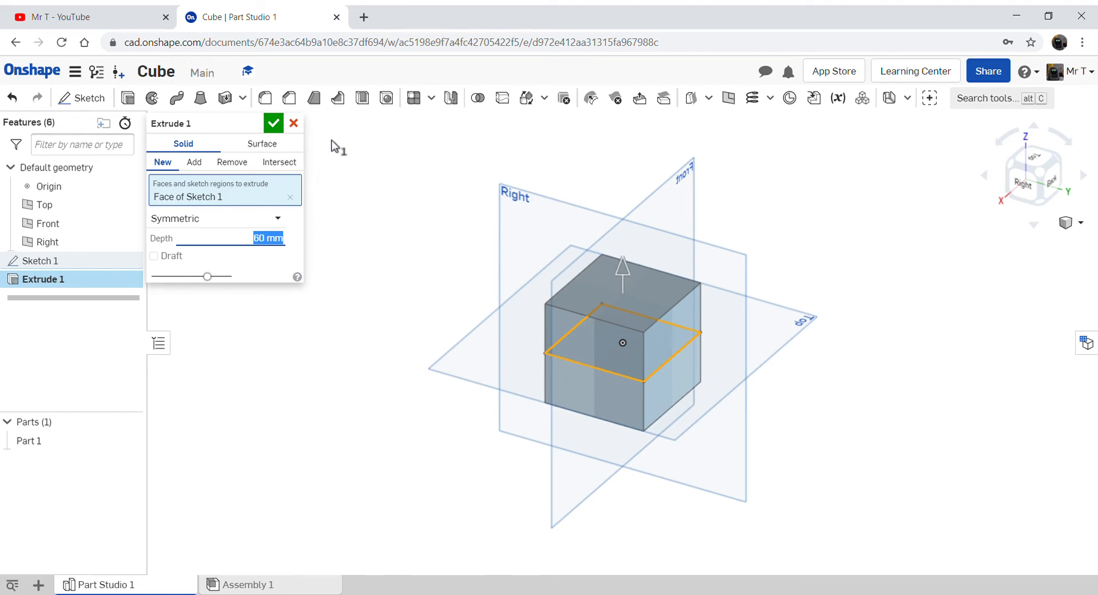
pyautogui.click(274, 126)
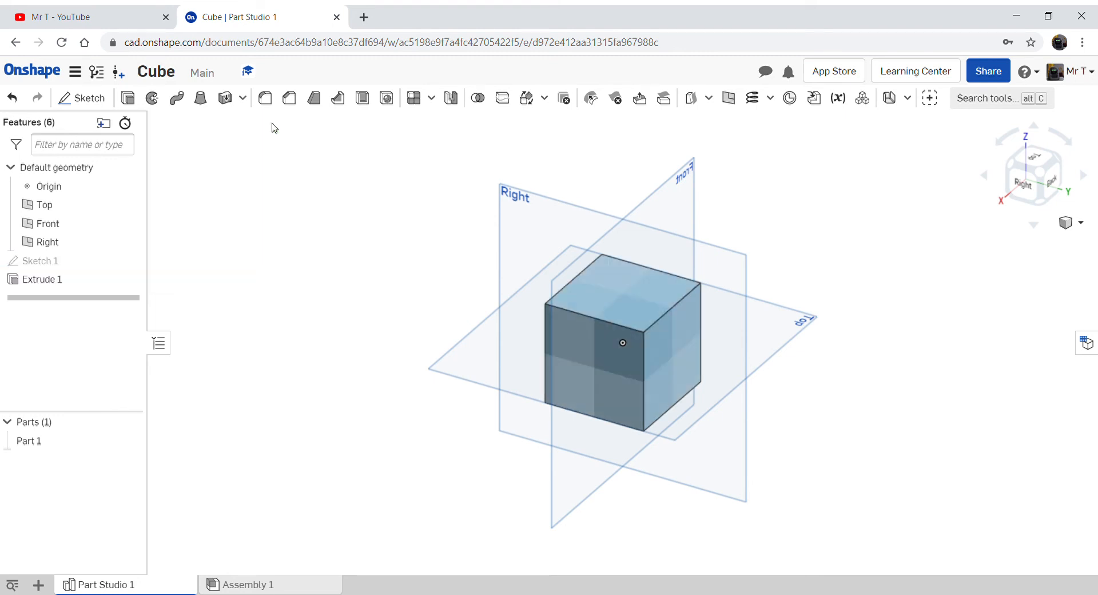
# Start a sketch on the cube's left face and draw a circle about 22.5 mm in diameter at the face's centre.
pyautogui.moveTo(369, 347); pyautogui.dragTo(506, 315, button='right')
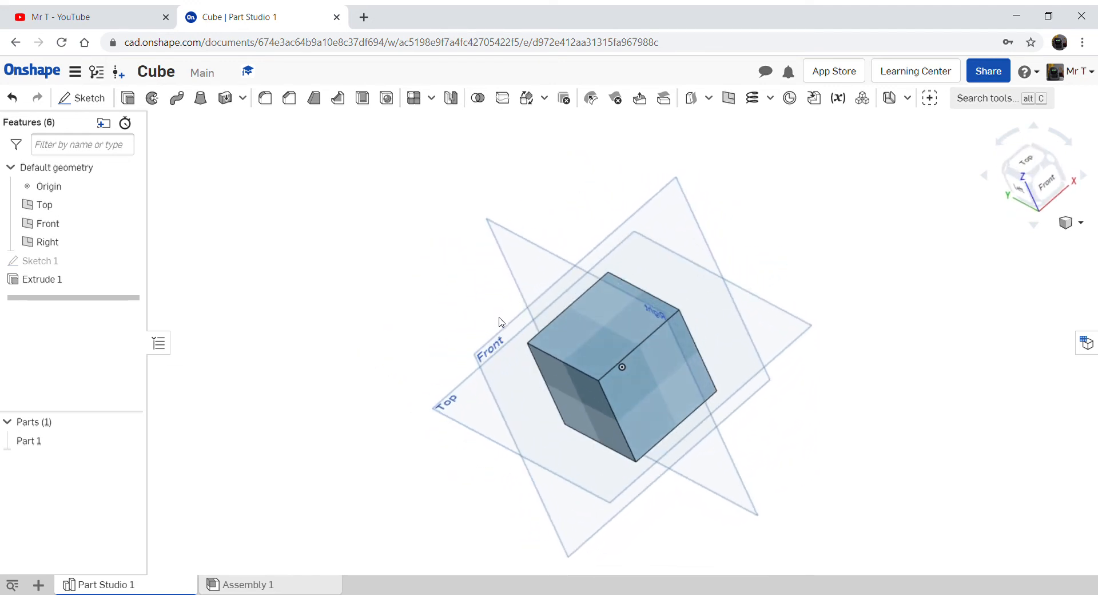
pyautogui.click(1029, 183)
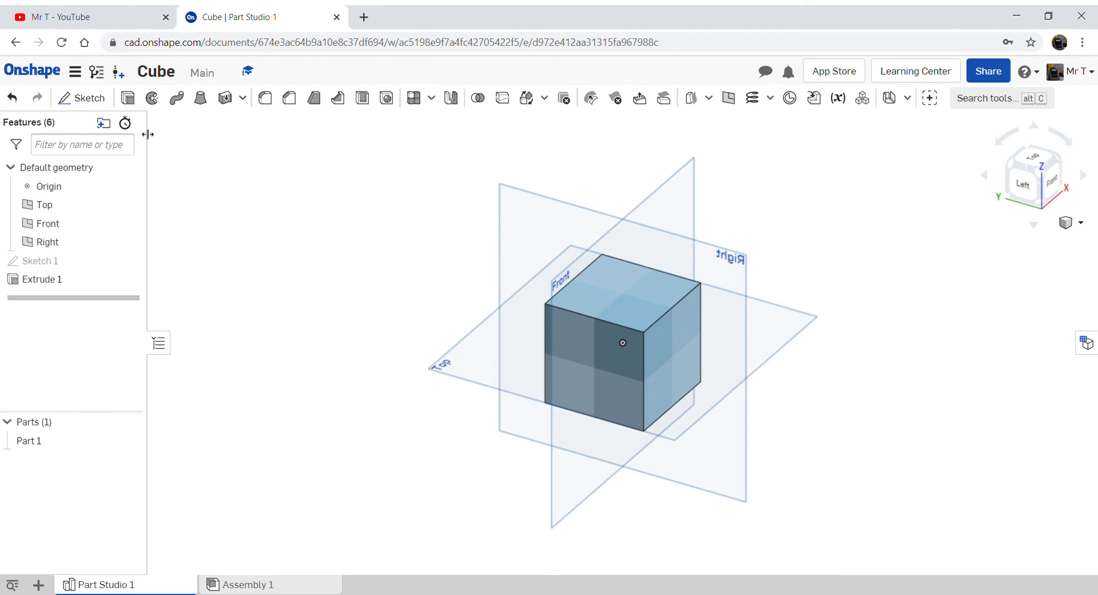
pyautogui.click(86, 99)
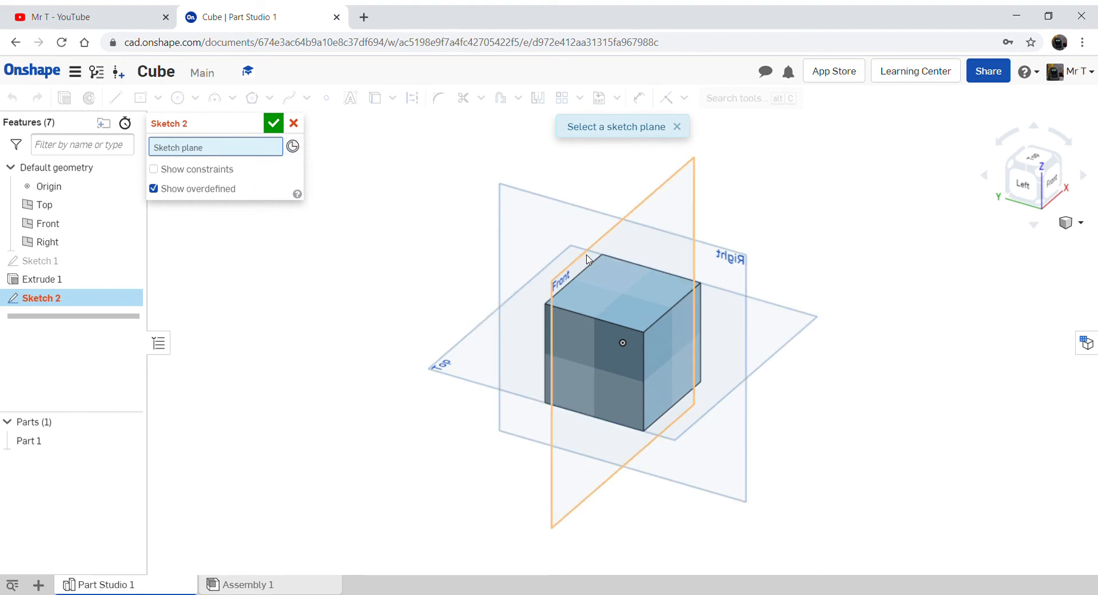
pyautogui.click(589, 357)
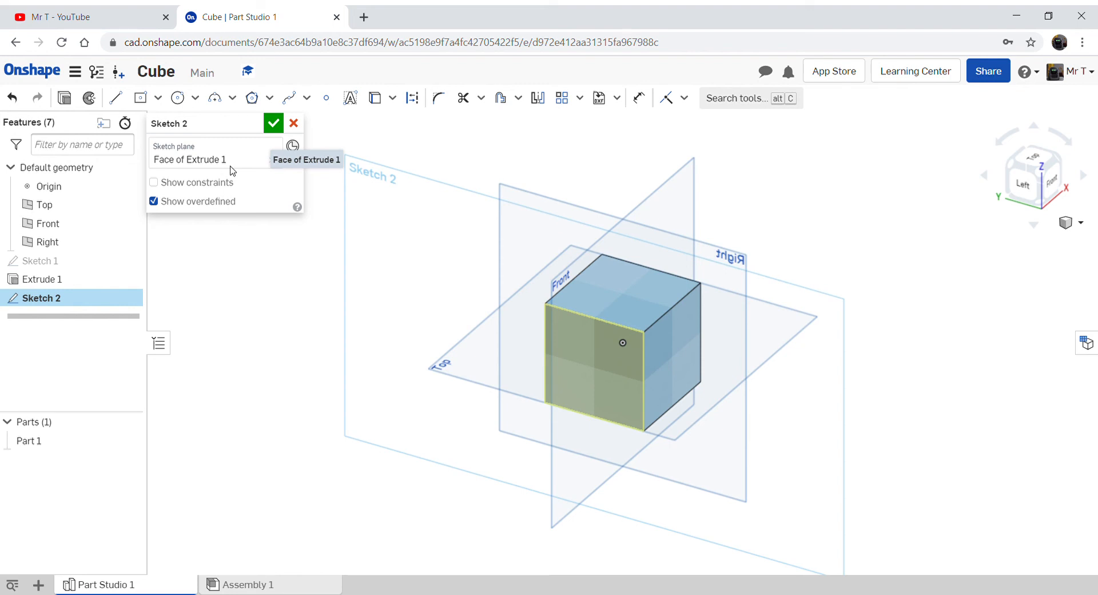
pyautogui.click(179, 101)
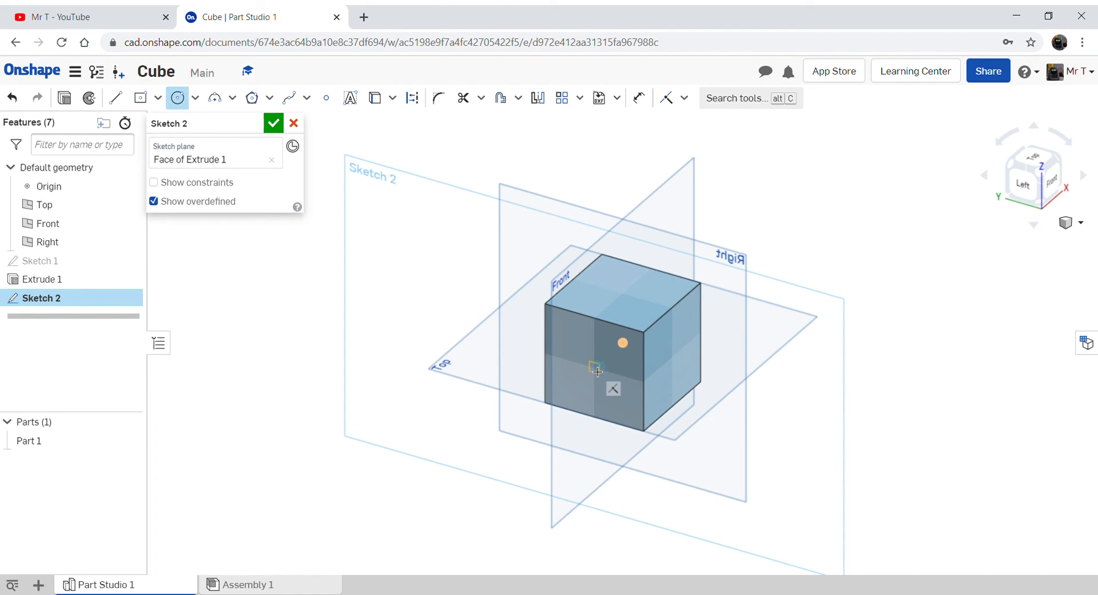
pyautogui.click(596, 370)
pyautogui.click(616, 374)
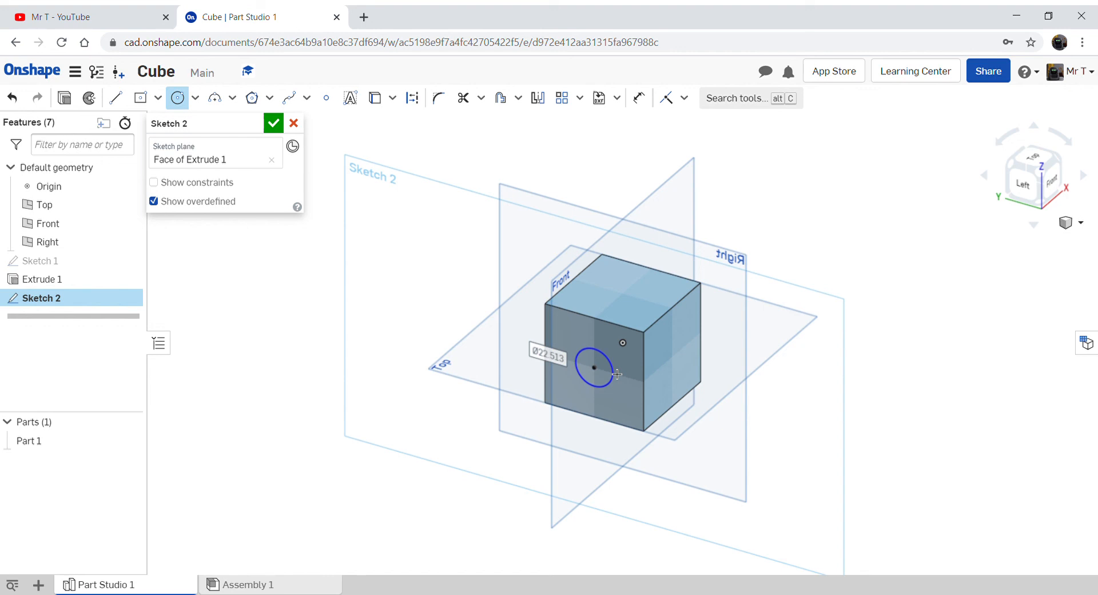
# Dimension the circle's diameter to 20 mm and finish the sketch.
pyautogui.press('d')
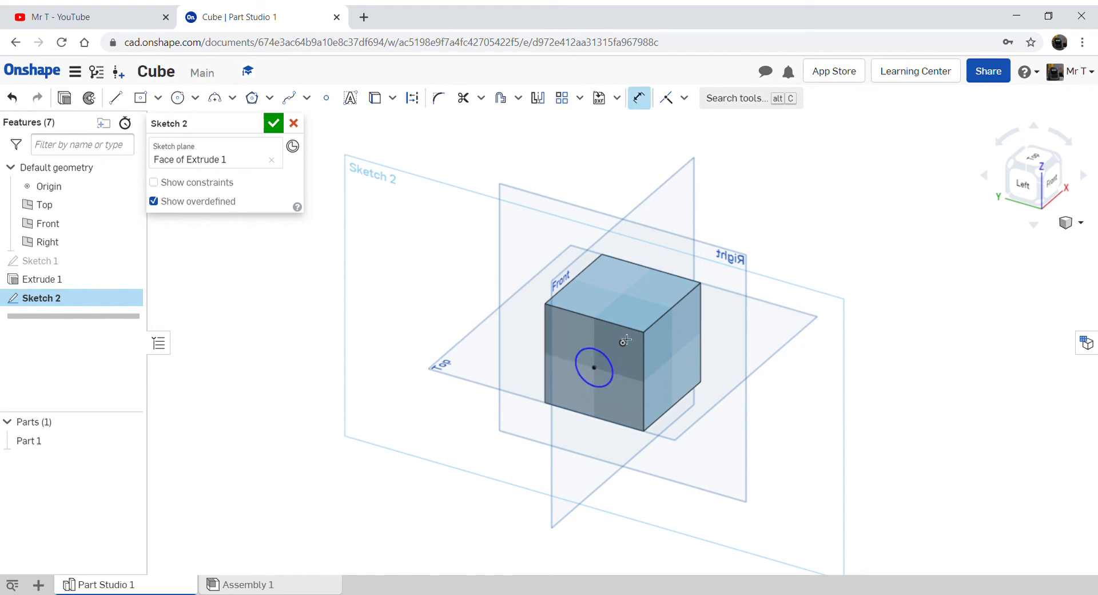
pyautogui.click(613, 381)
pyautogui.click(742, 397)
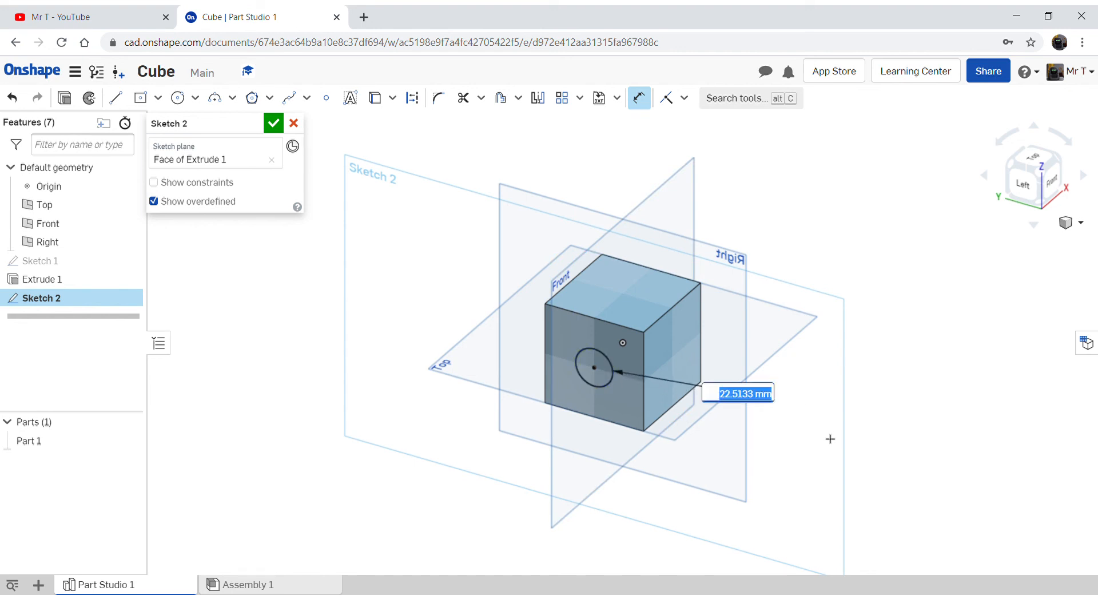
pyautogui.write('20')
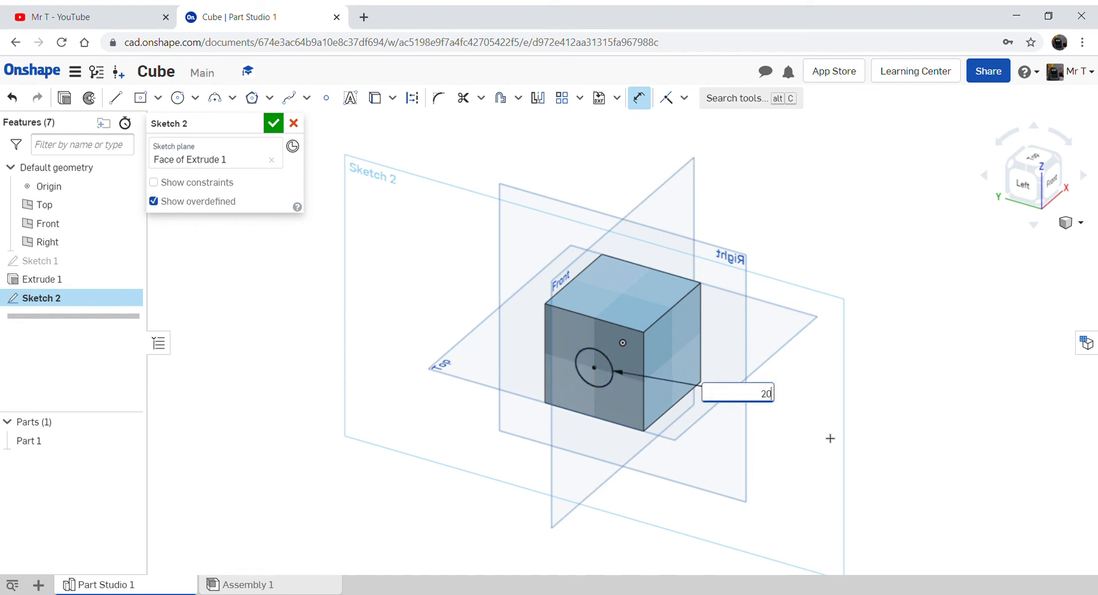
pyautogui.press('Return')
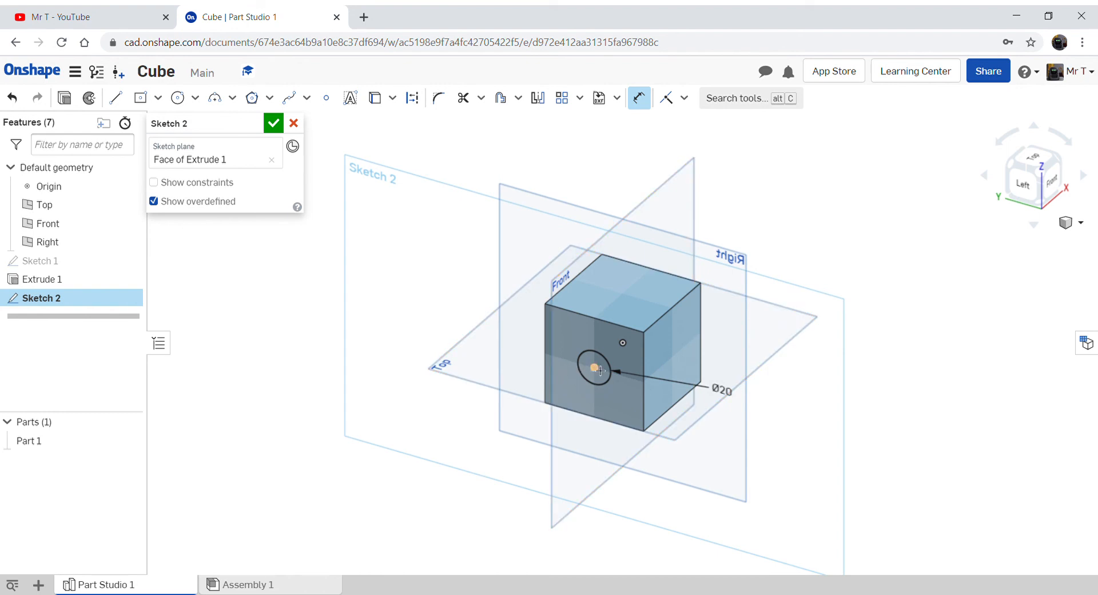
pyautogui.click(273, 125)
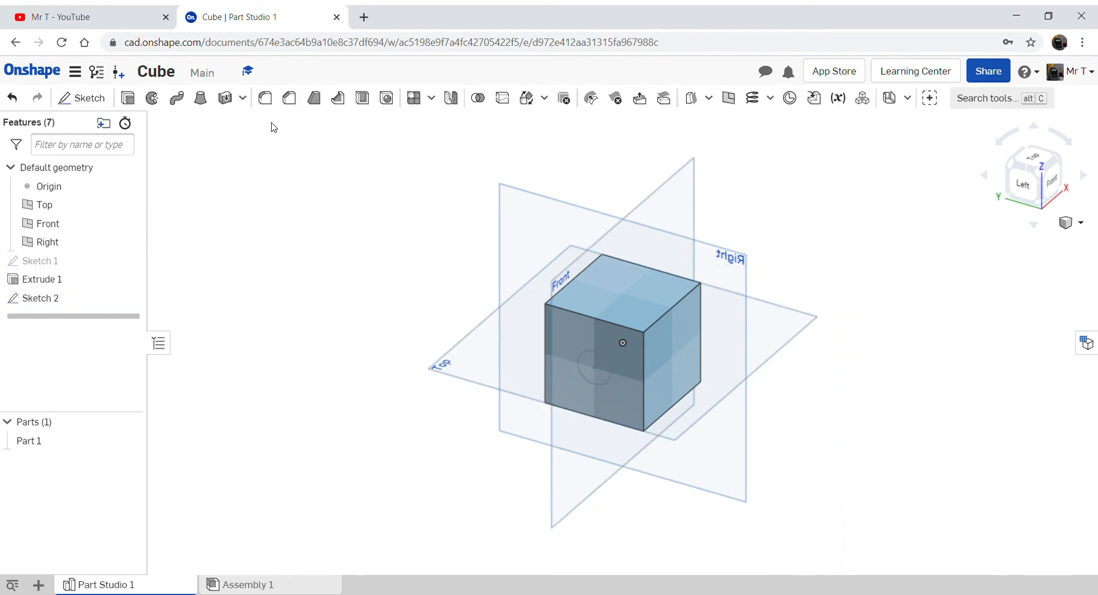
# Cut the circle through the whole cube with a Remove extrude using the Through all end type.
pyautogui.click(135, 100)
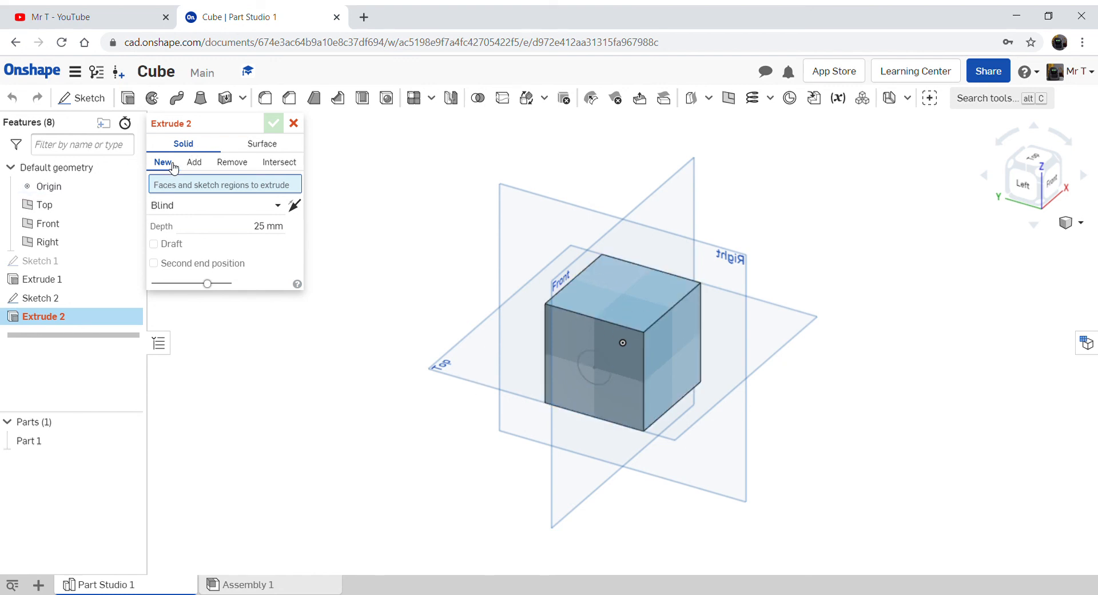
pyautogui.click(240, 166)
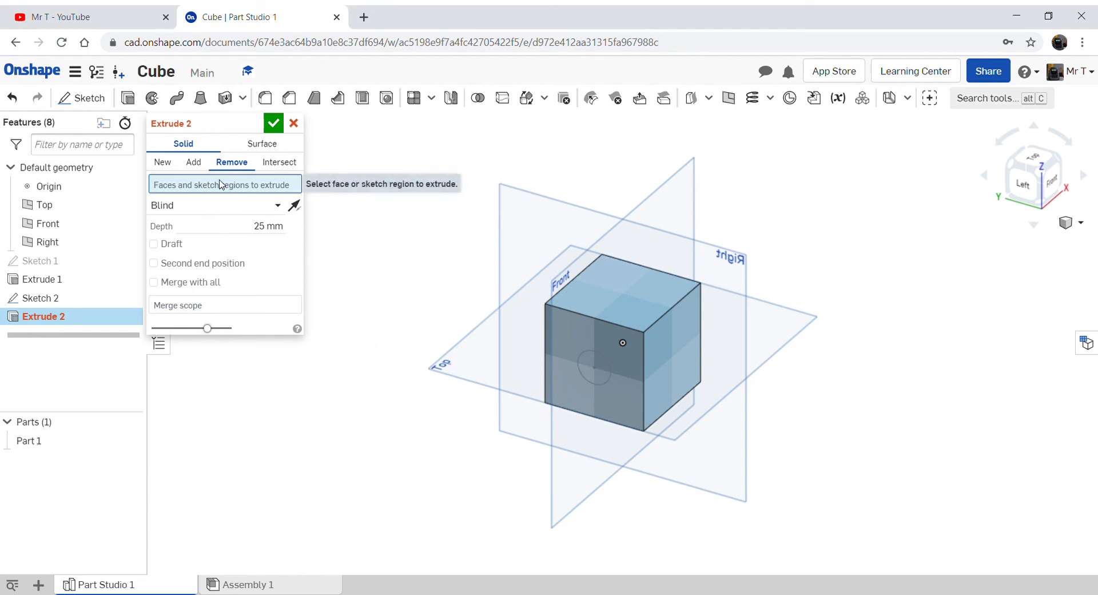
pyautogui.click(607, 378)
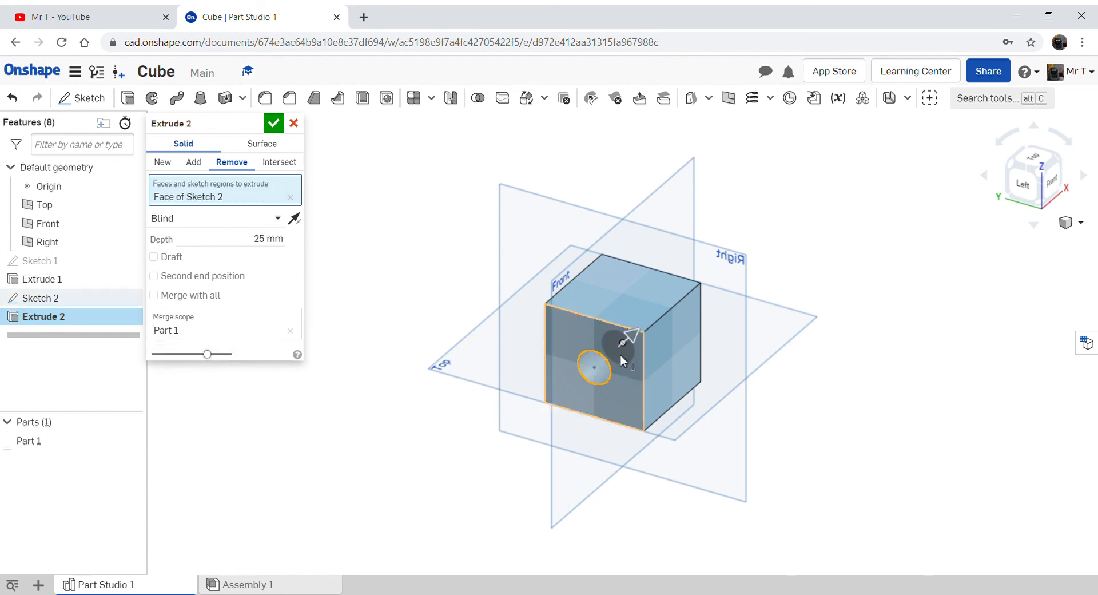
pyautogui.click(633, 335)
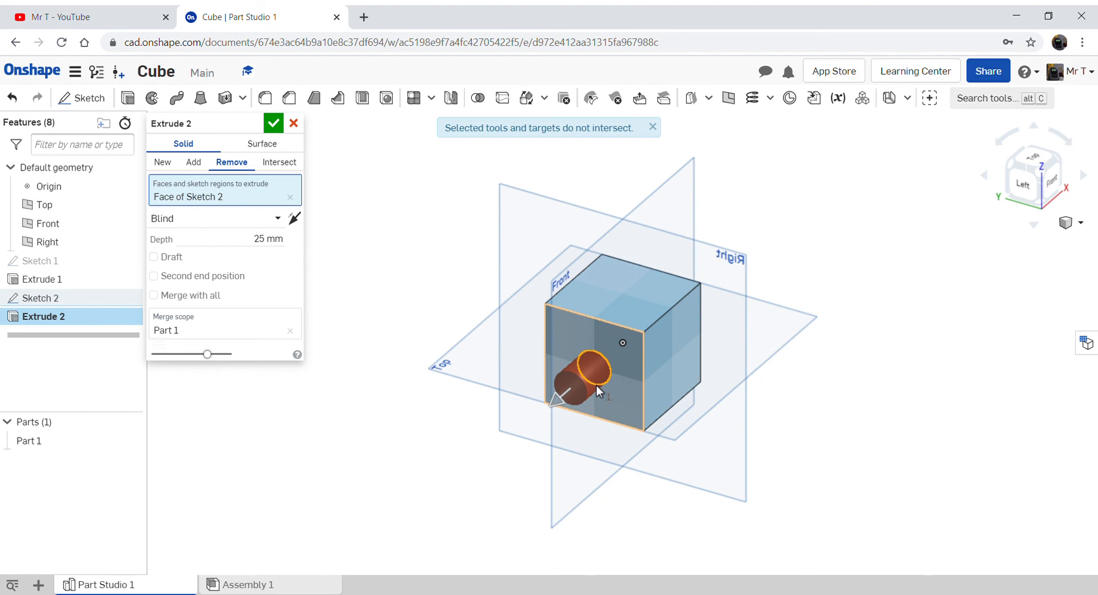
pyautogui.click(561, 405)
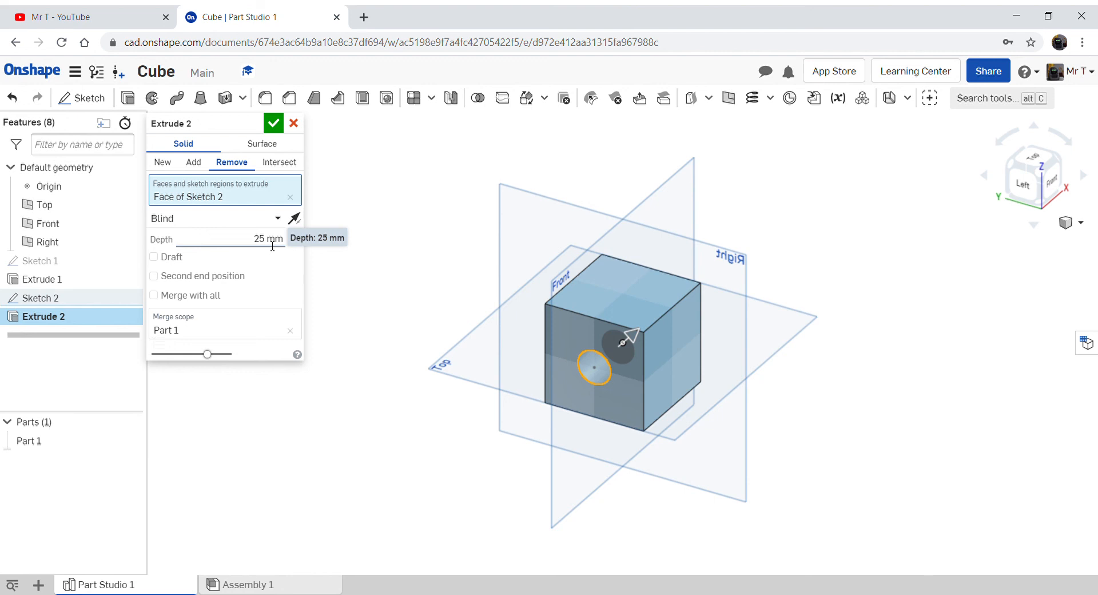
pyautogui.click(246, 221)
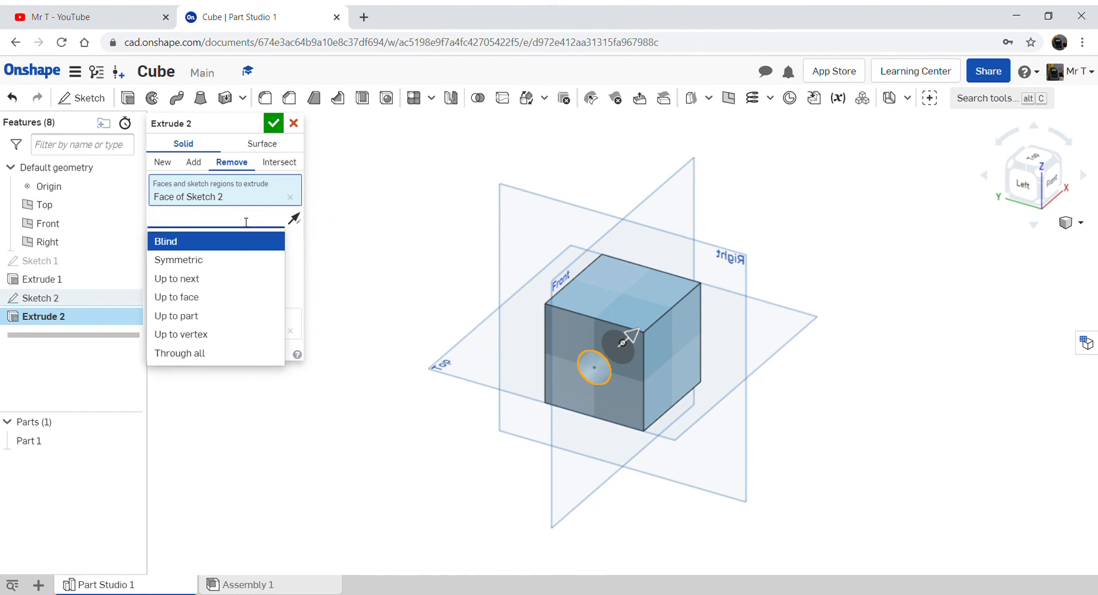
pyautogui.click(202, 354)
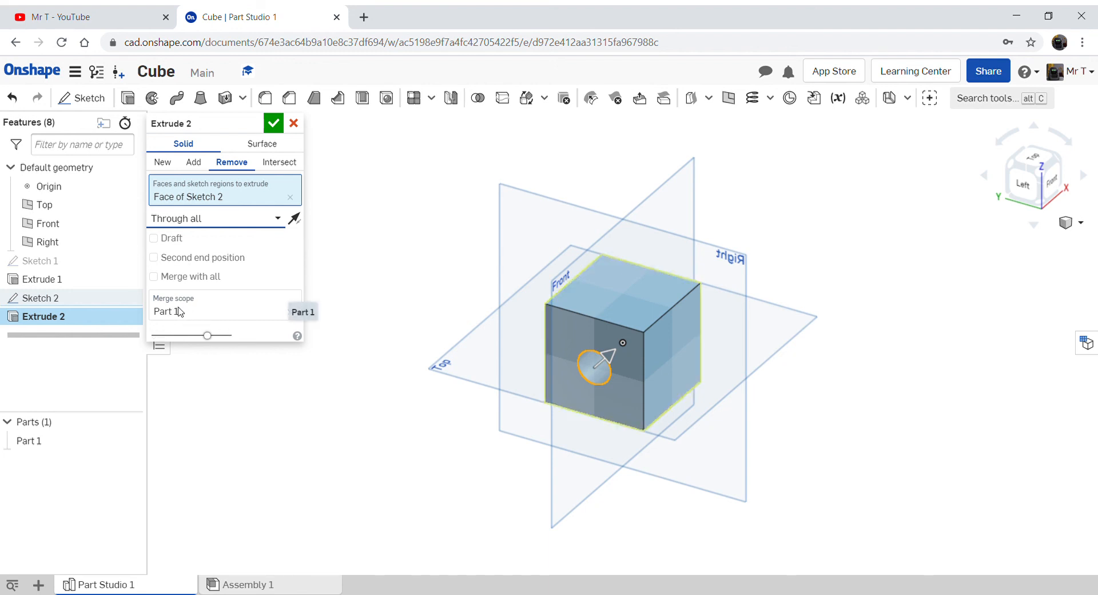
pyautogui.click(272, 126)
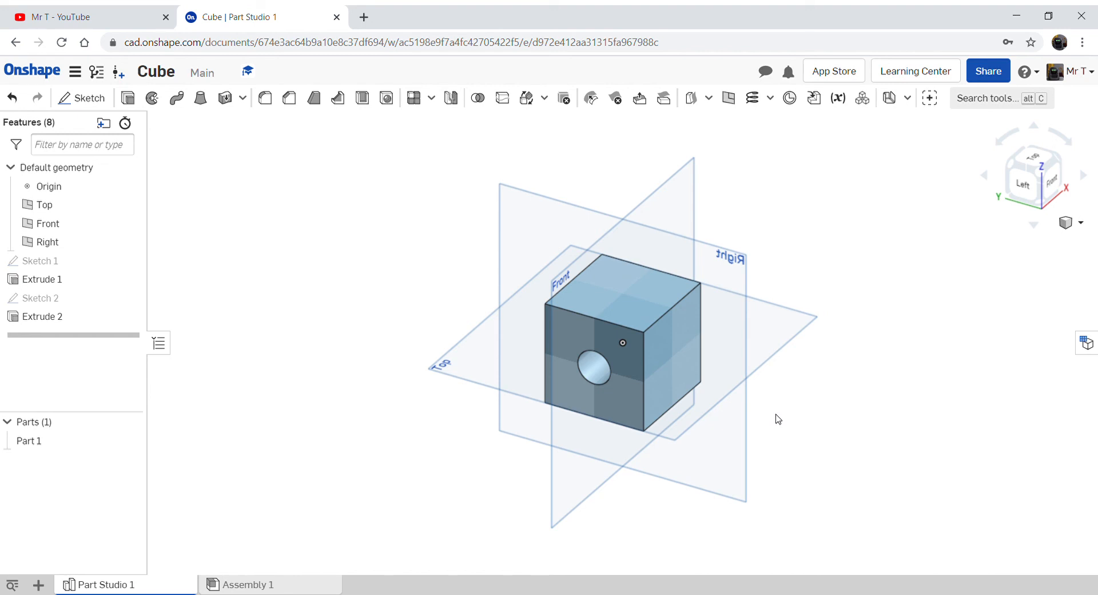
pyautogui.moveTo(777, 419)
pyautogui.mouseDown(button='right')
pyautogui.moveTo(804, 392)
pyautogui.moveTo(852, 380)
pyautogui.moveTo(782, 385)
pyautogui.moveTo(763, 409)
pyautogui.moveTo(692, 404)
pyautogui.moveTo(602, 421)
pyautogui.moveTo(735, 406)
pyautogui.moveTo(784, 389)
pyautogui.moveTo(838, 392)
pyautogui.moveTo(777, 407)
pyautogui.mouseUp(button='right')
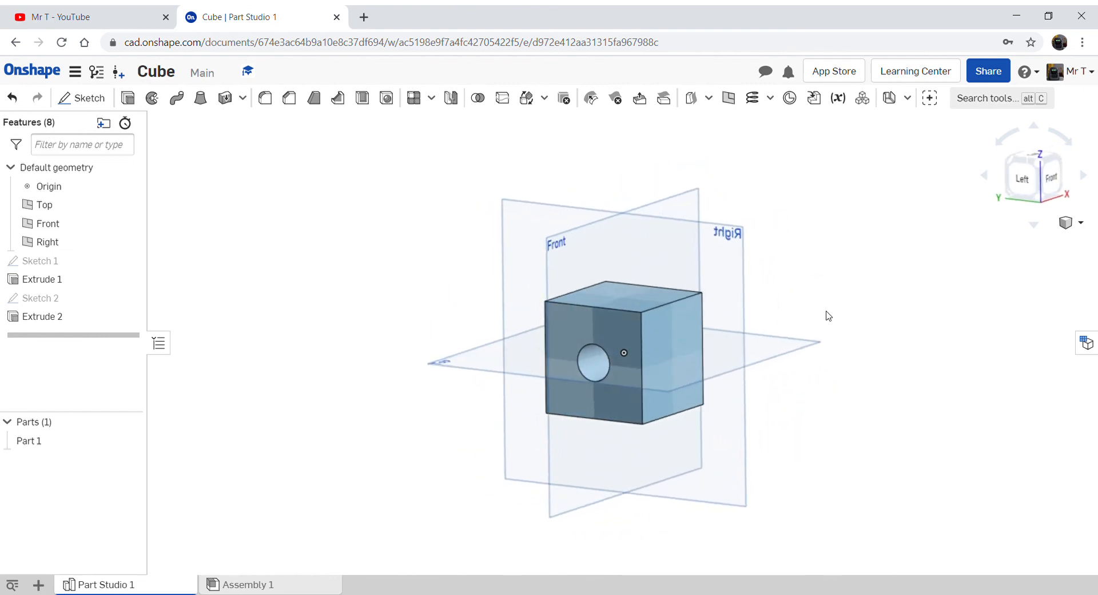
pyautogui.click(1039, 167)
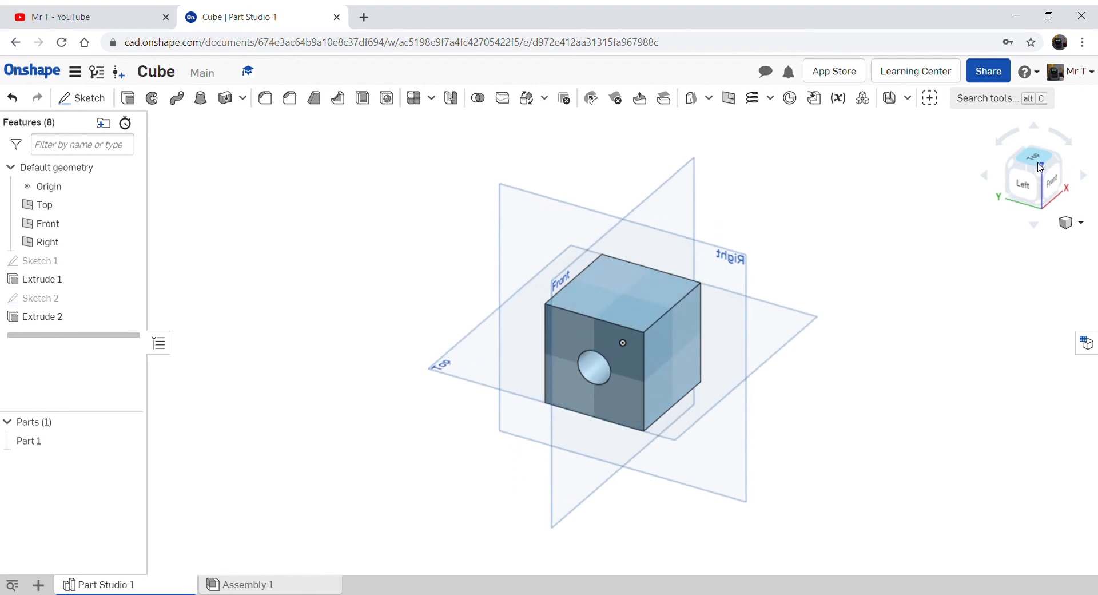